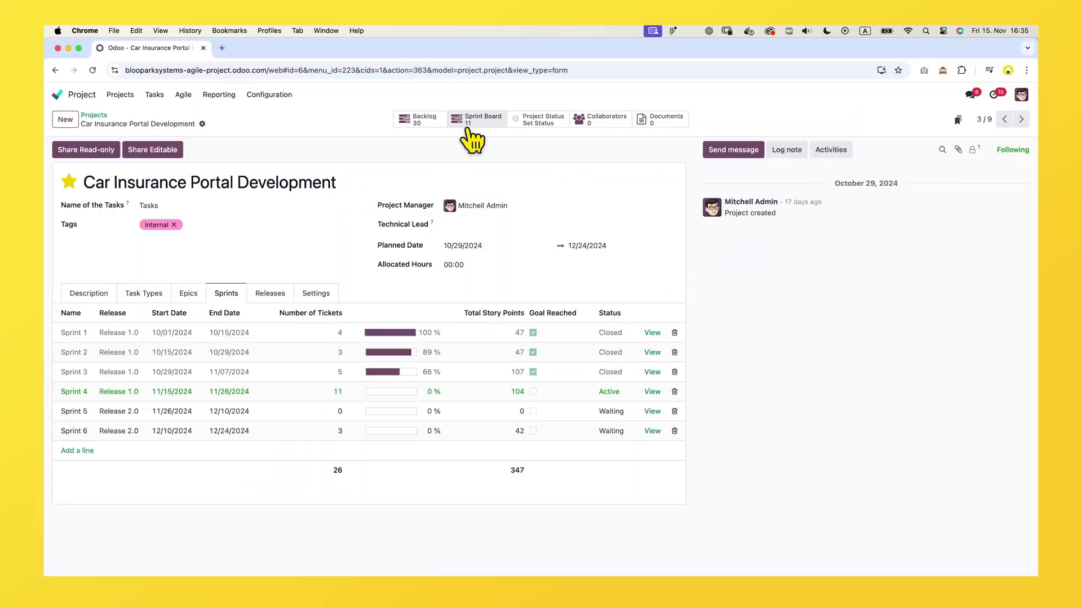
Open the Sprint Board for the Car Insurance Portal Development project
click(469, 126)
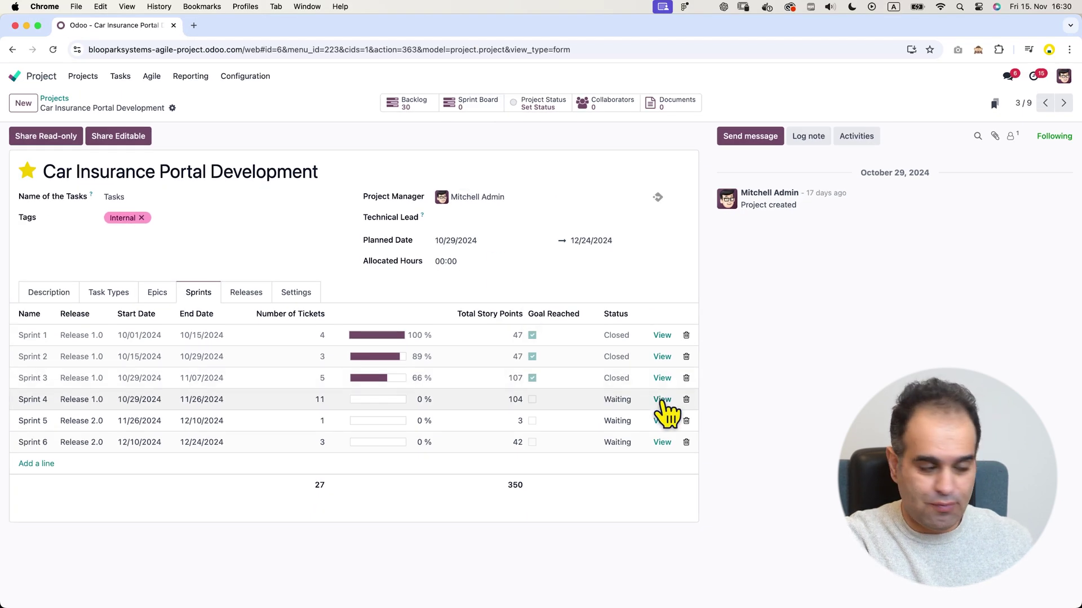
Open the Sprint 4 record and scroll down to its list of 11 tickets
click(663, 400)
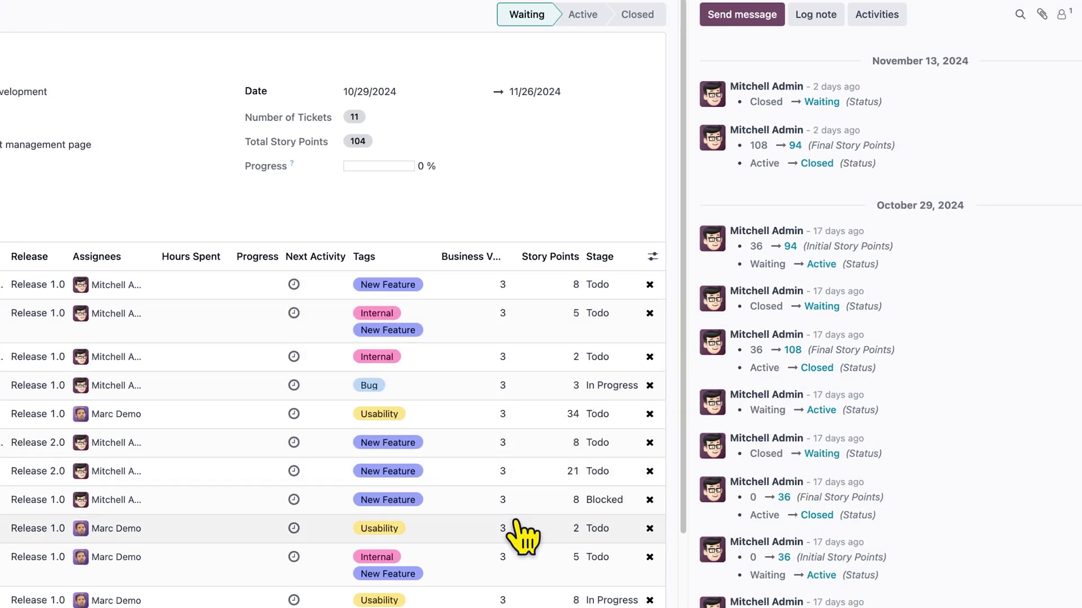
scroll(514, 531, down, 2)
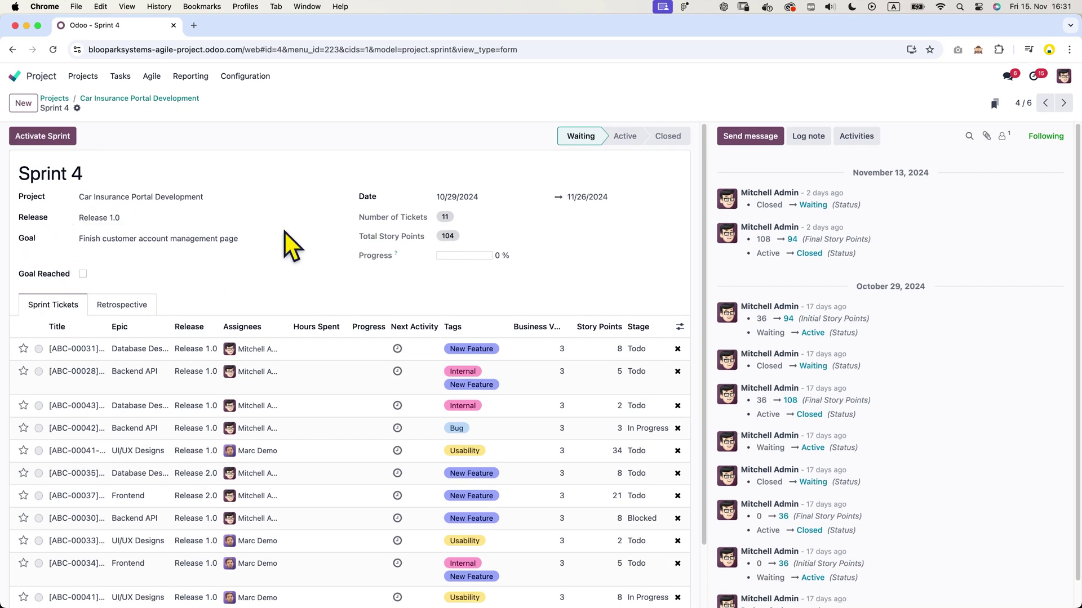
Check Sprint 4's date range, then give ticket ABC-00031 5 story points and save
click(477, 197)
click(474, 164)
click(586, 197)
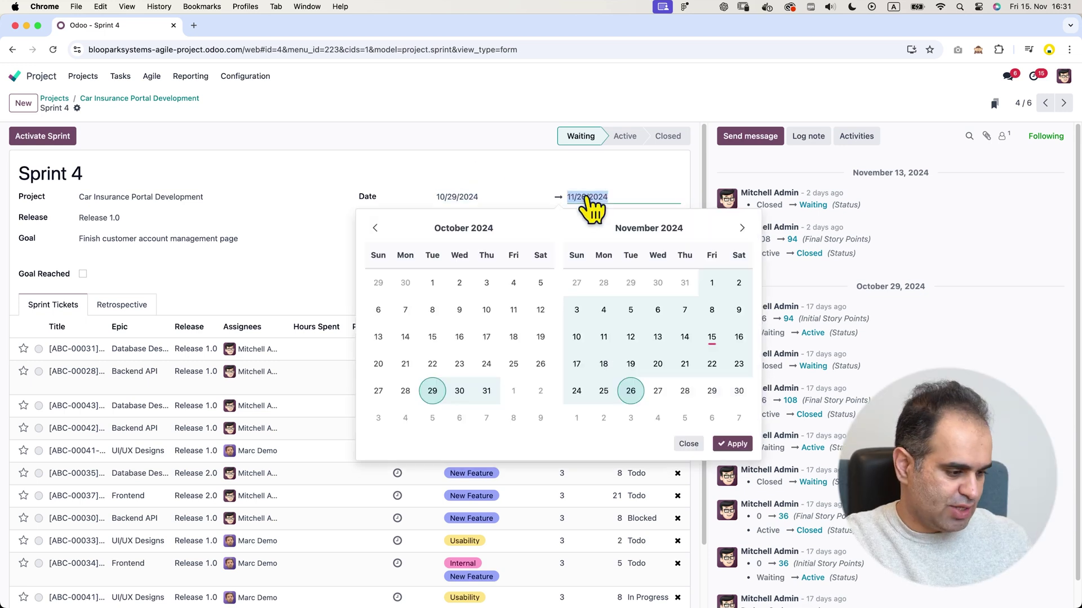
click(534, 164)
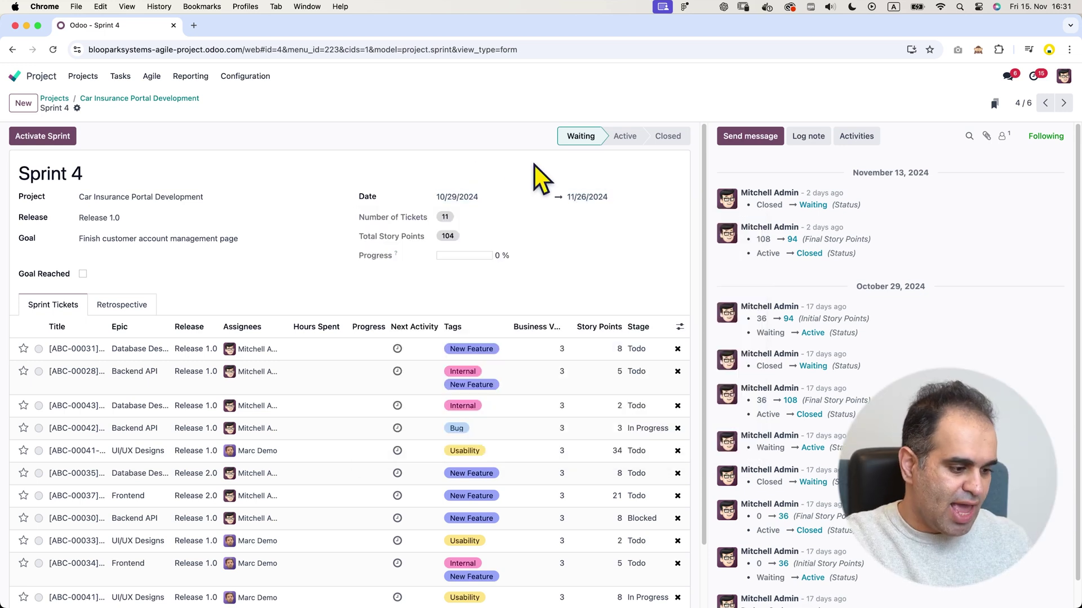
click(621, 349)
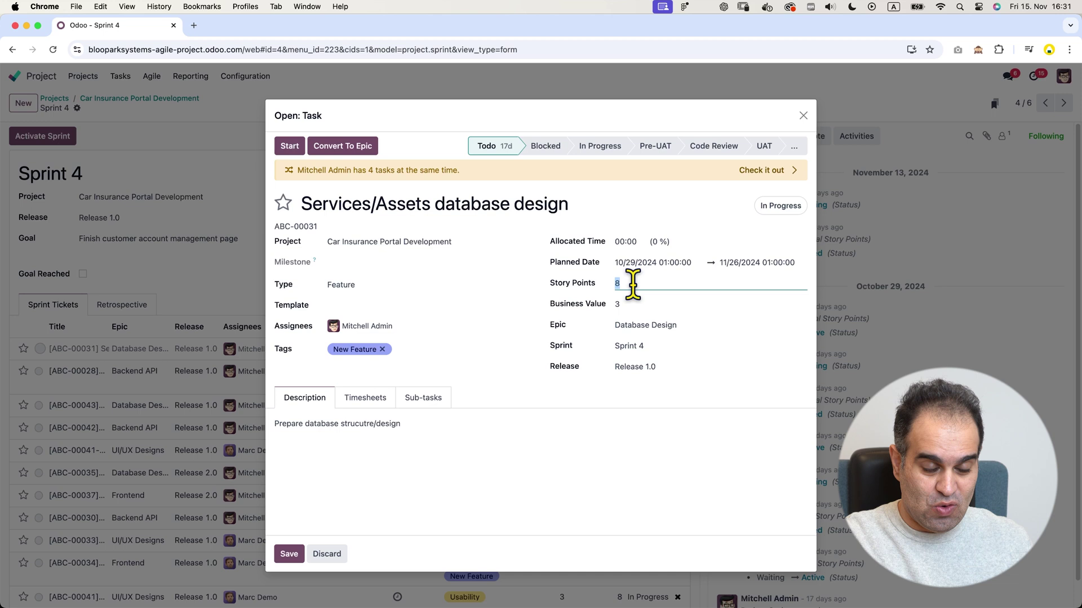
click(290, 554)
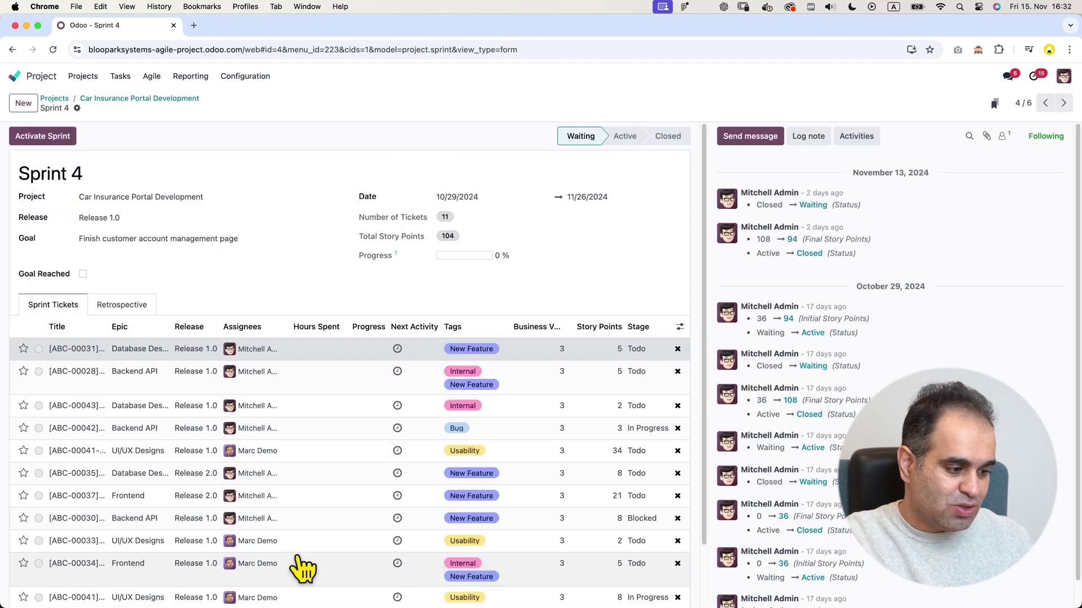
Give ticket ABC-00034 13 story points and save it
click(625, 575)
click(631, 283)
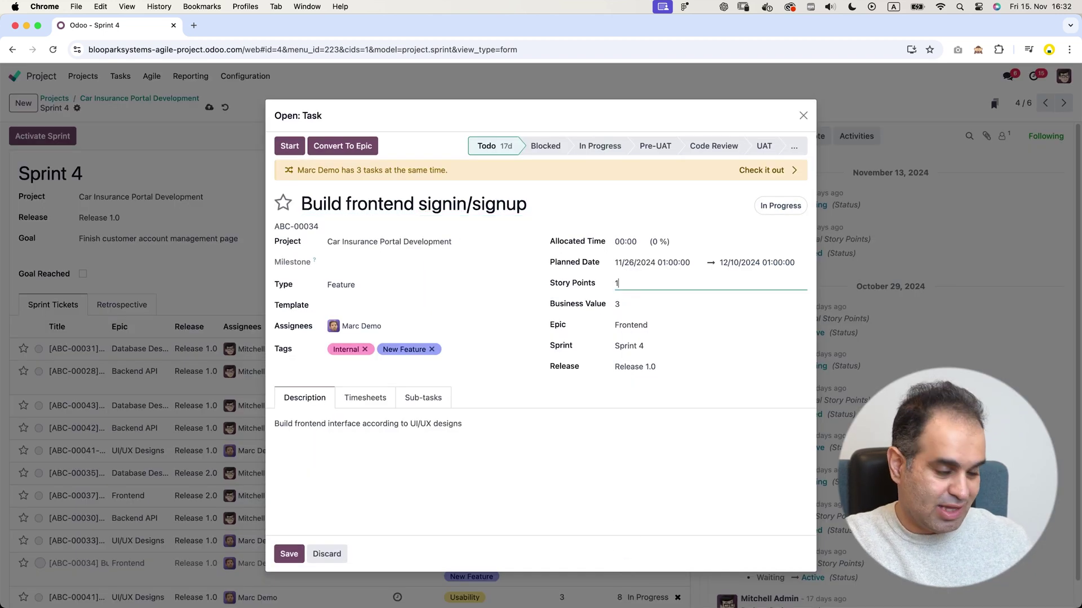
text(13)
click(289, 554)
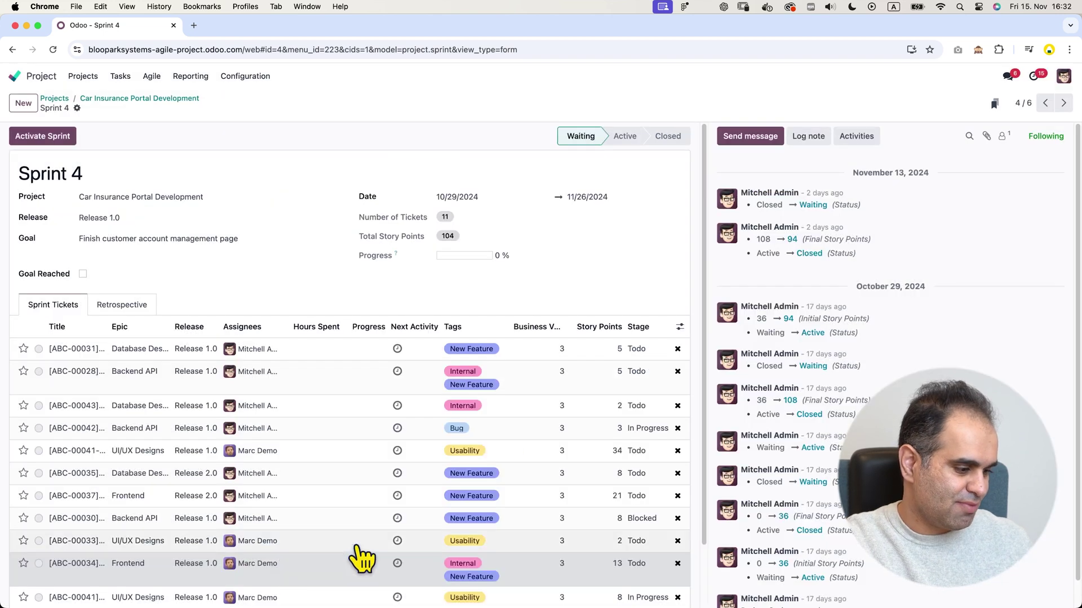
scroll(560, 555, down, 3)
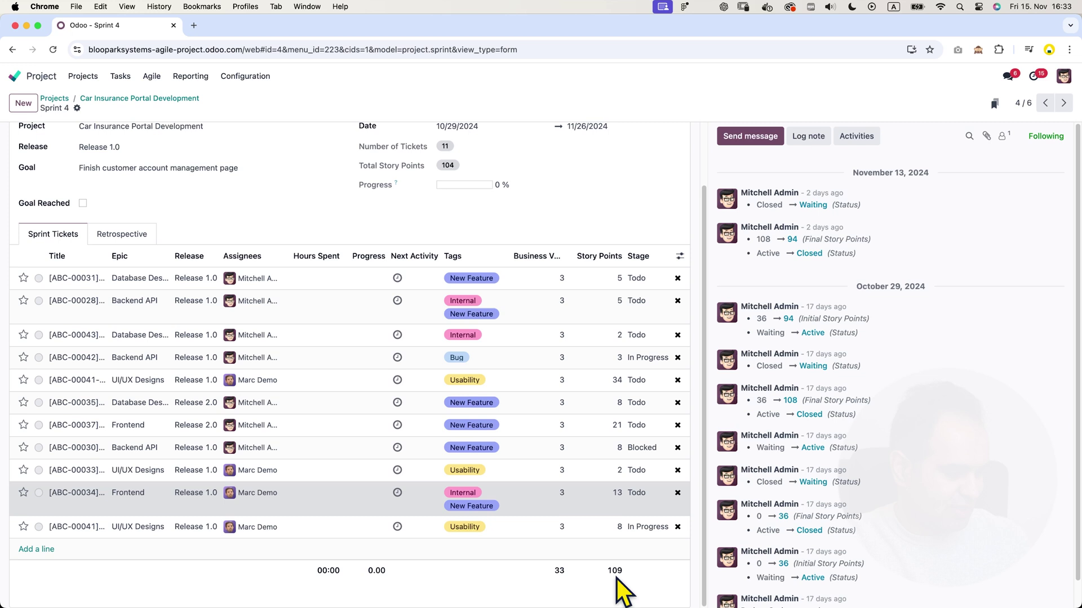
Clear the Sprint field on ticket ABC-00035 (Live chat database design) and save
click(596, 405)
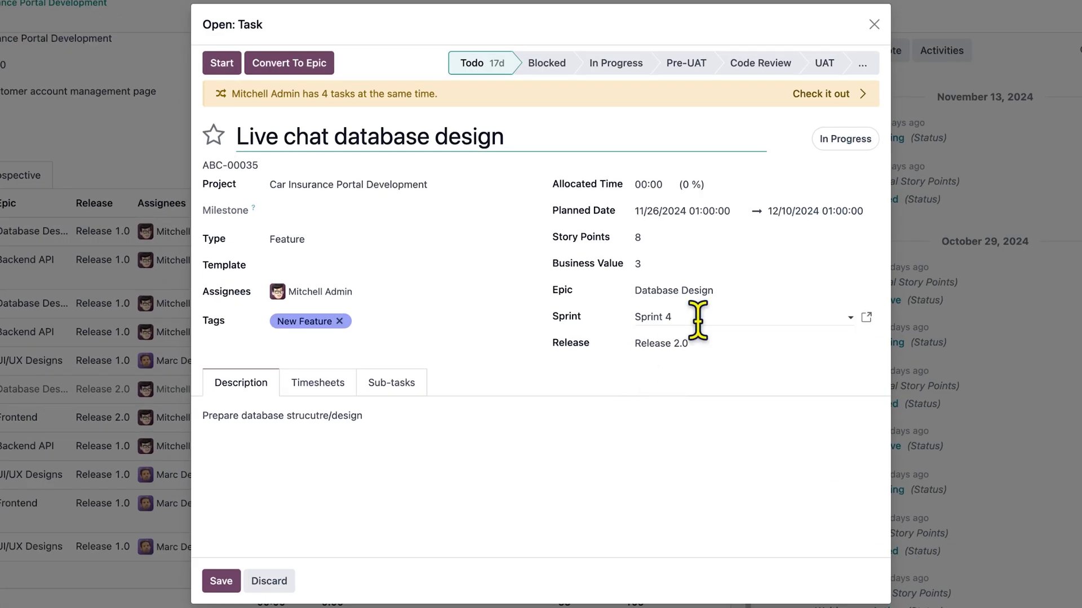
click(698, 319)
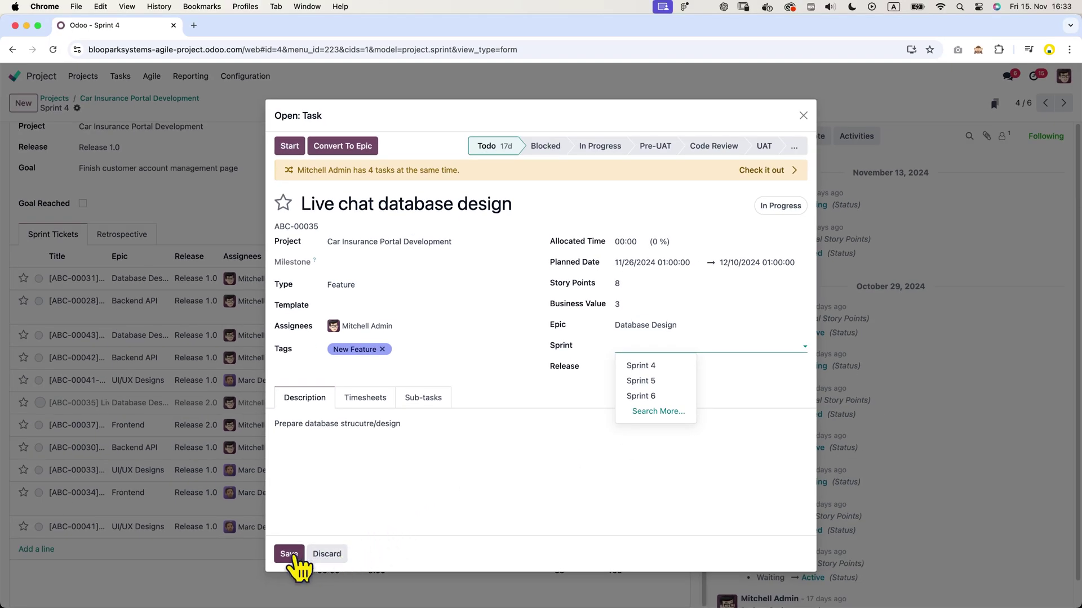
click(289, 554)
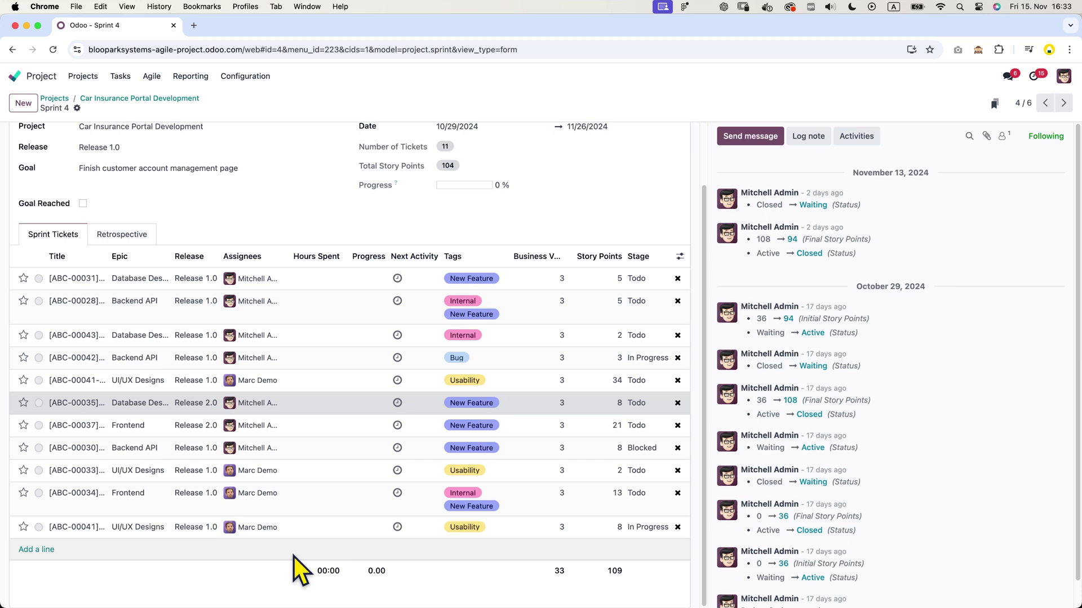
Add ticket INS/00020 from Sprint 5 to Sprint 4 and save the sprint
click(42, 550)
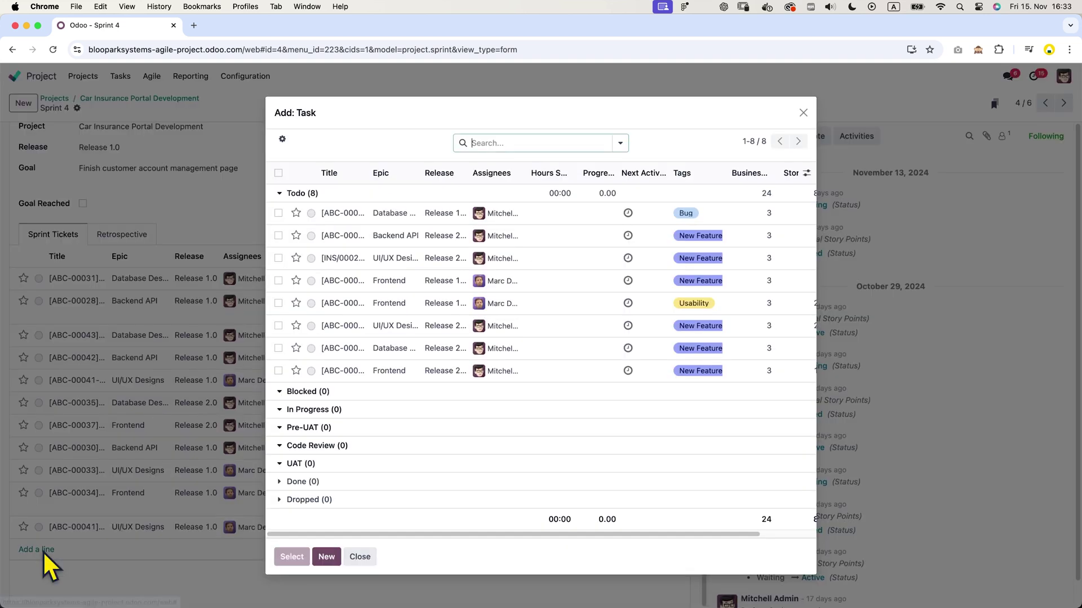
click(625, 145)
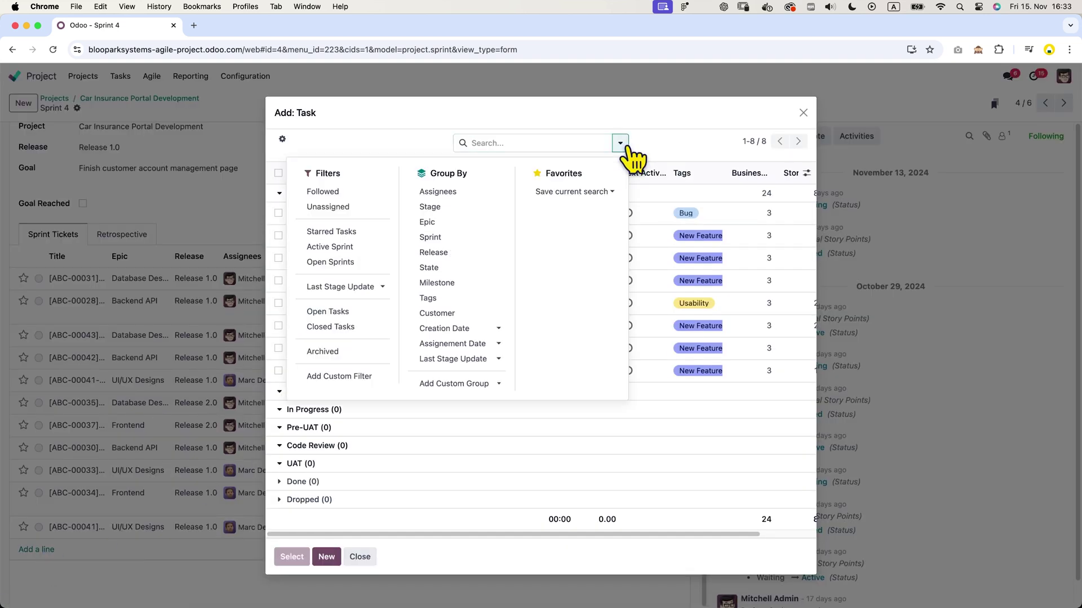
click(465, 237)
click(628, 434)
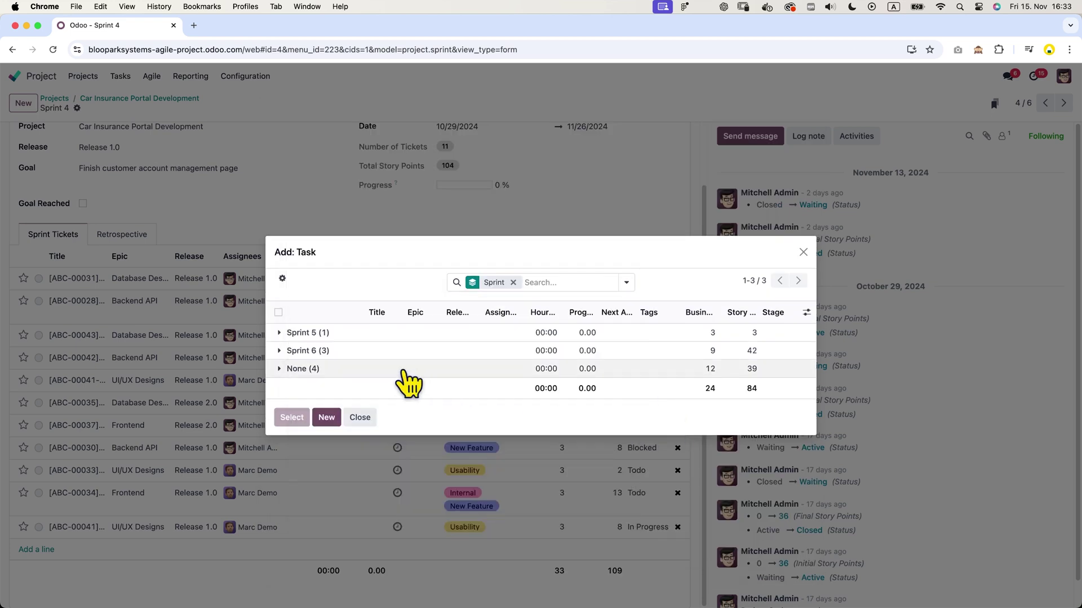
click(282, 333)
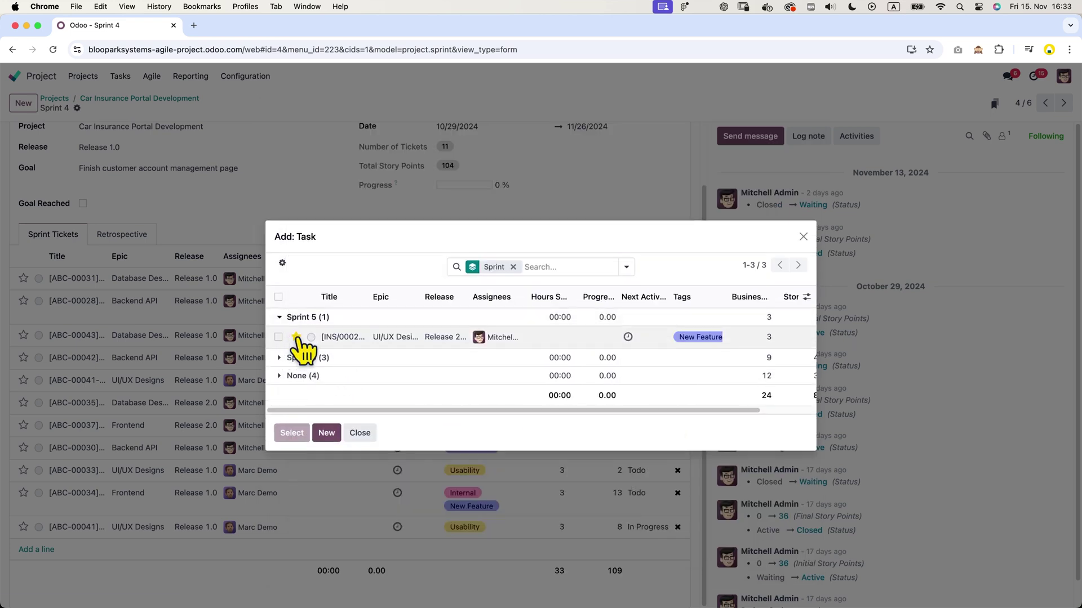
click(279, 337)
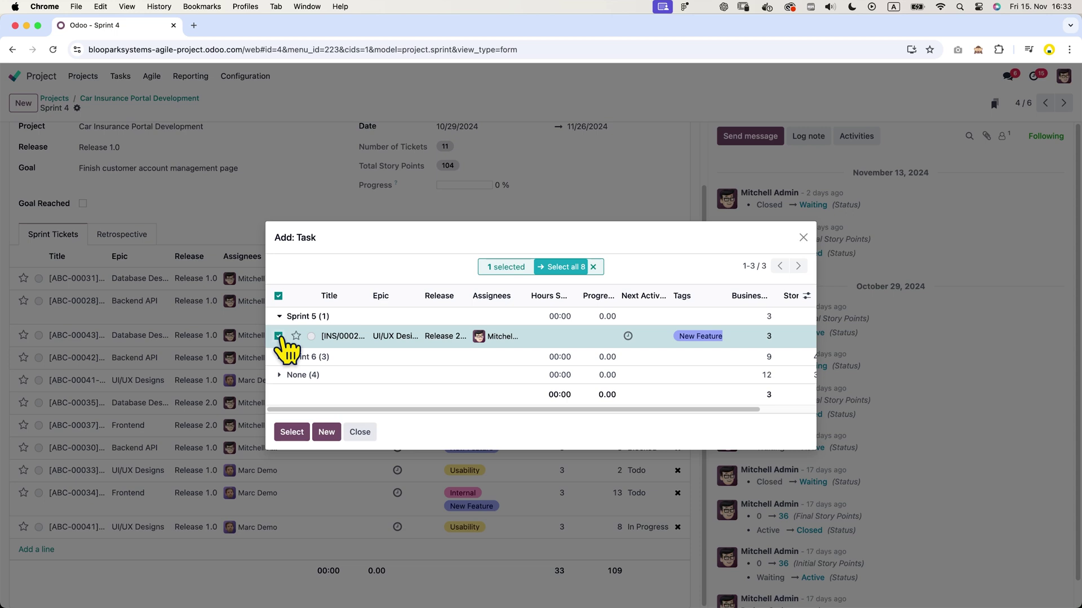
click(293, 432)
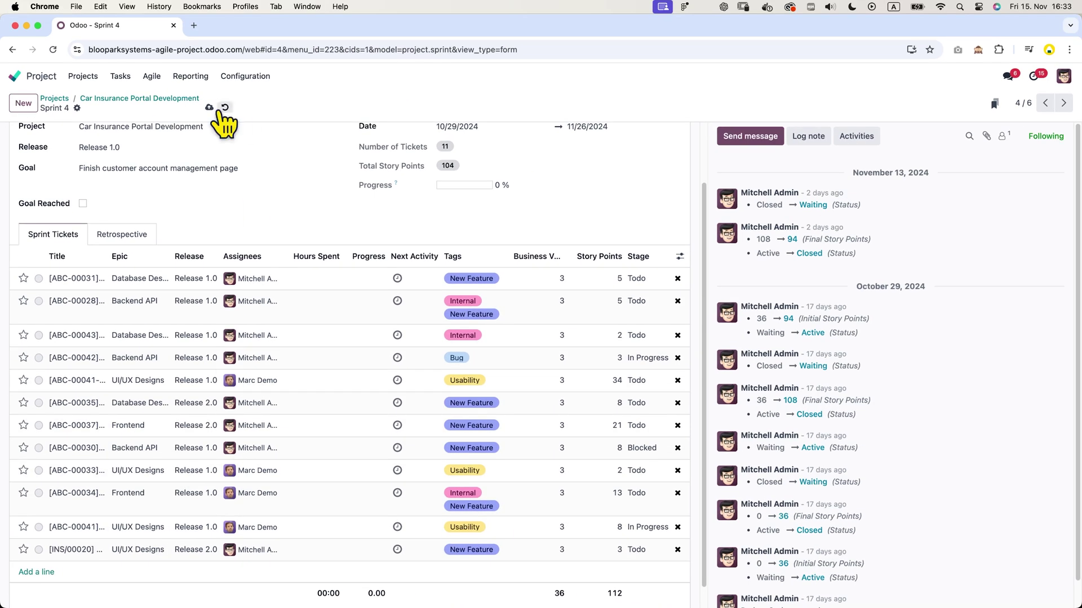
click(210, 108)
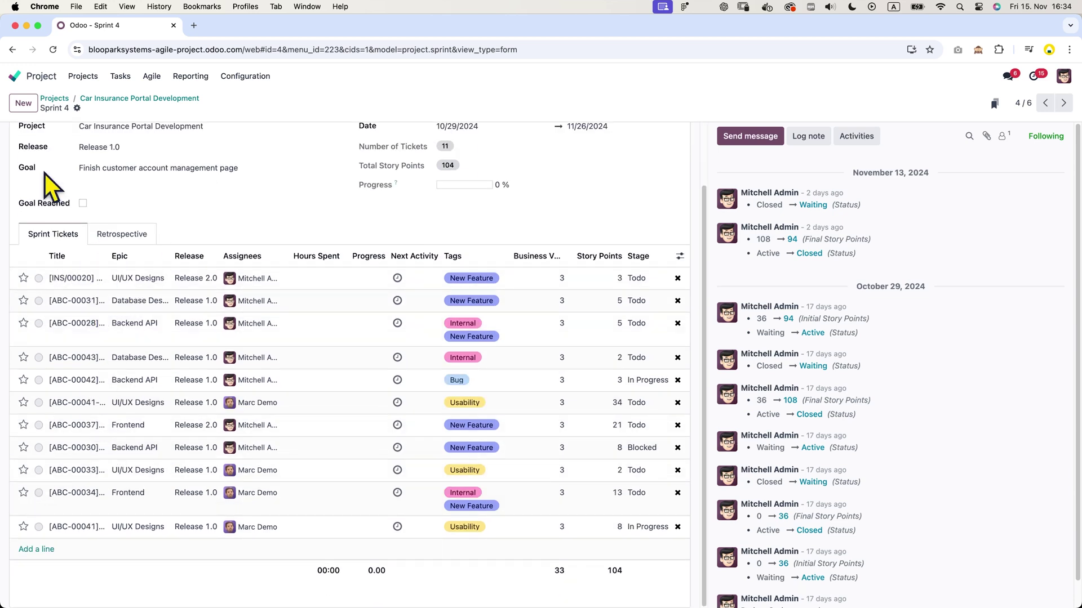
Start Sprint 4, confirm the activation, and go back to the Car Insurance Portal Development project
scroll(45, 186, up, 3)
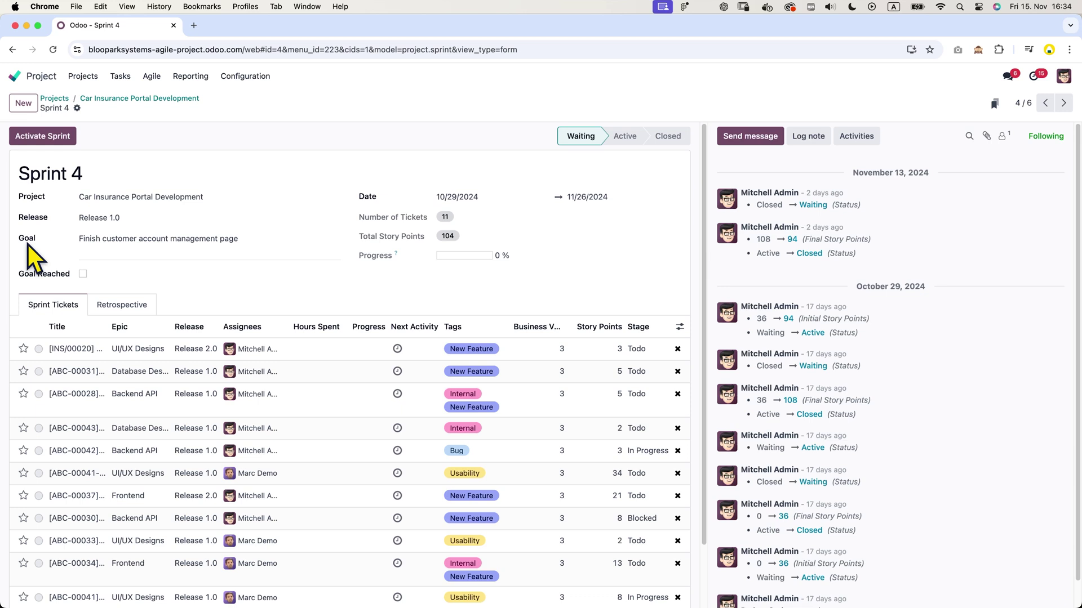
scroll(619, 479, down, 3)
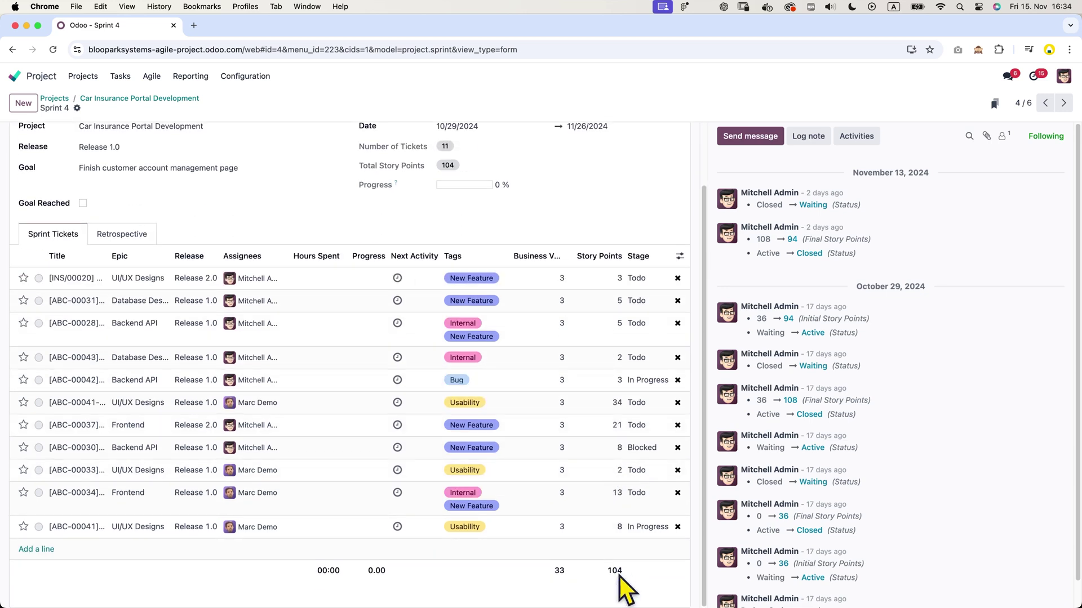
scroll(620, 577, up, 3)
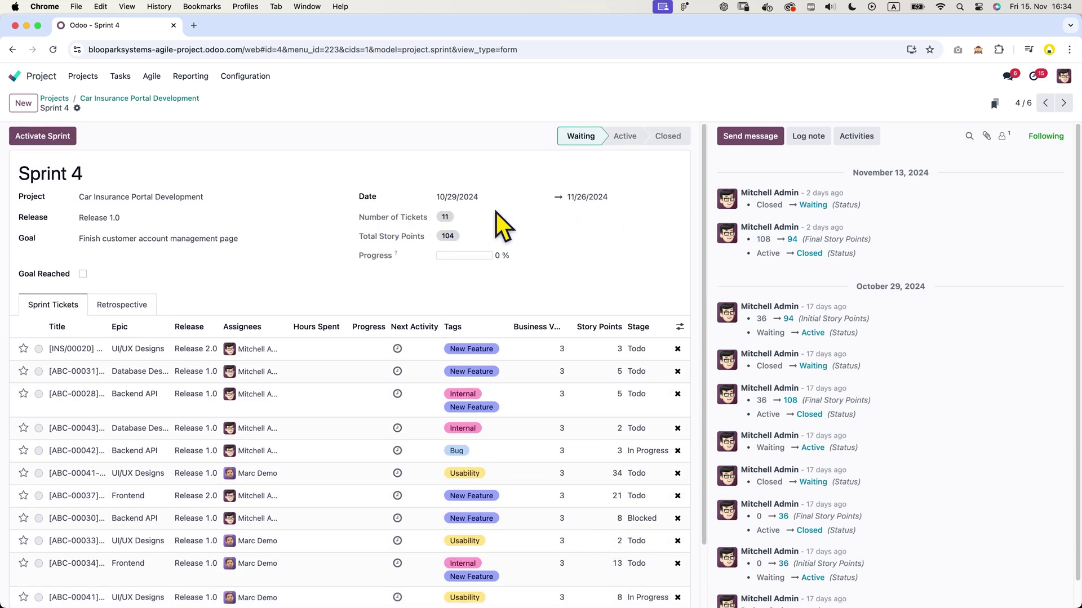
click(63, 141)
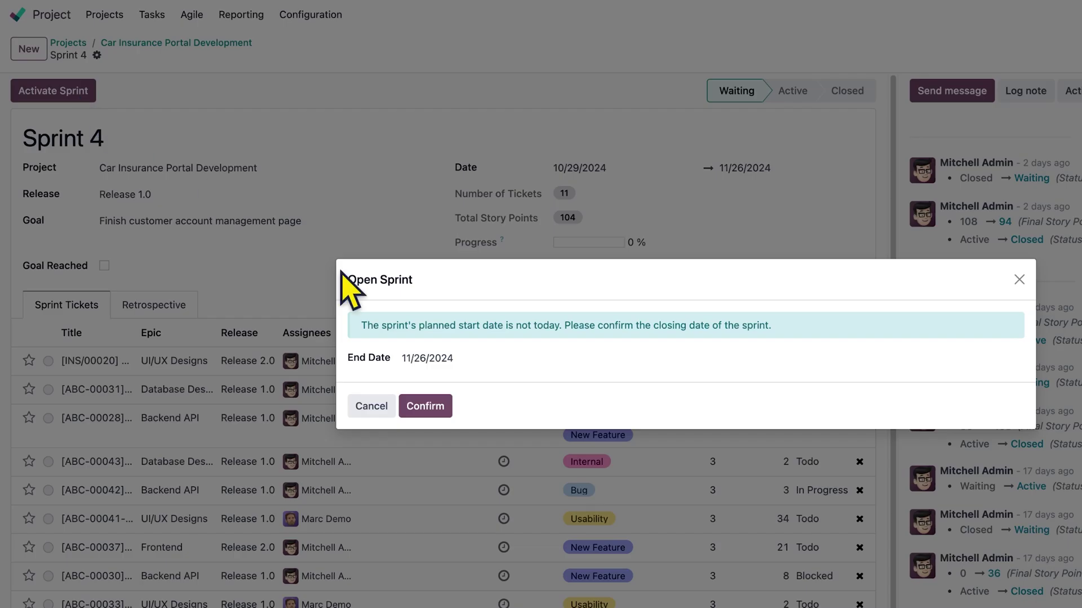
click(427, 406)
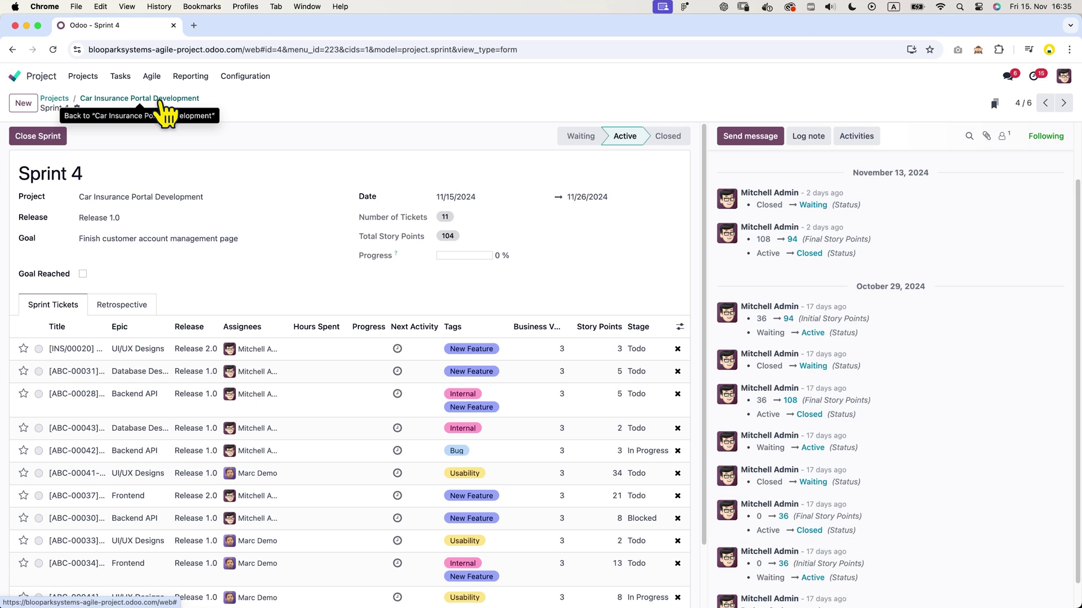
click(159, 101)
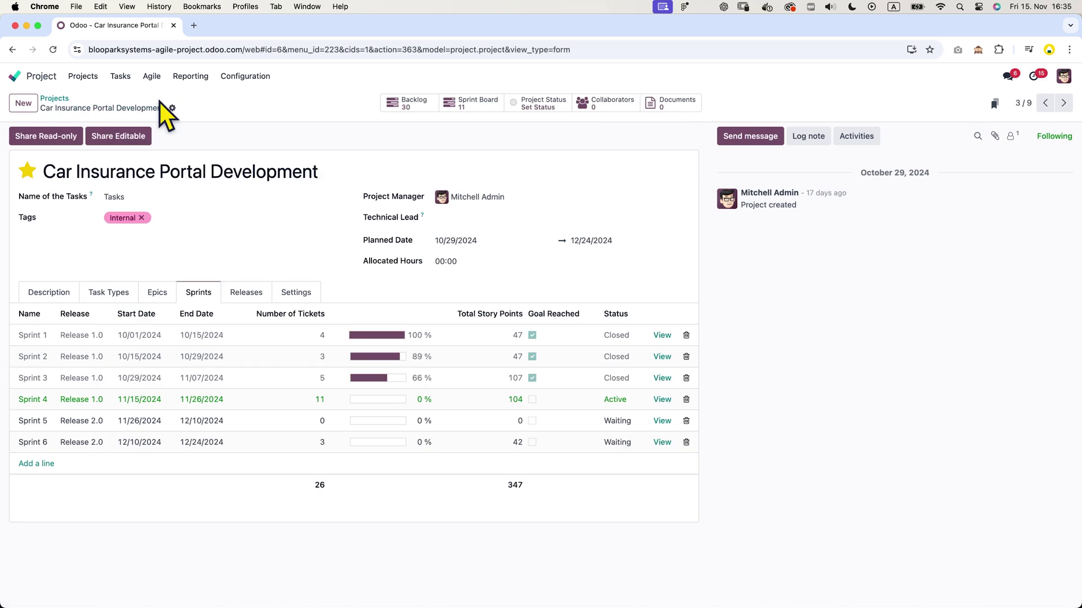
Open the Sprint 4 kanban board: 8 Todo, 1 Blocked, 2 In Progress tasks
click(465, 107)
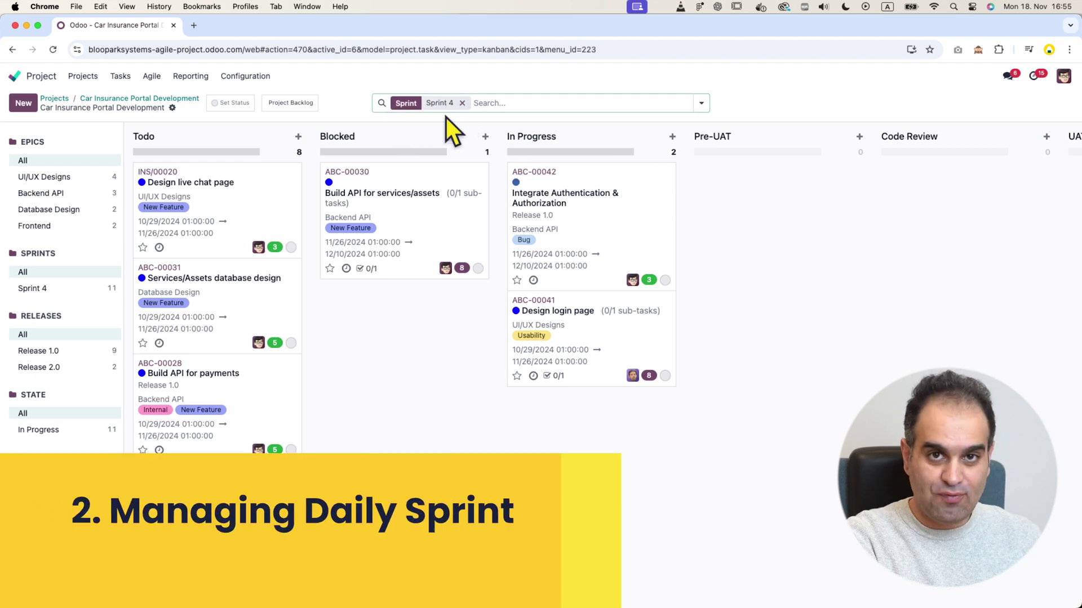
scroll(393, 315, down, 6)
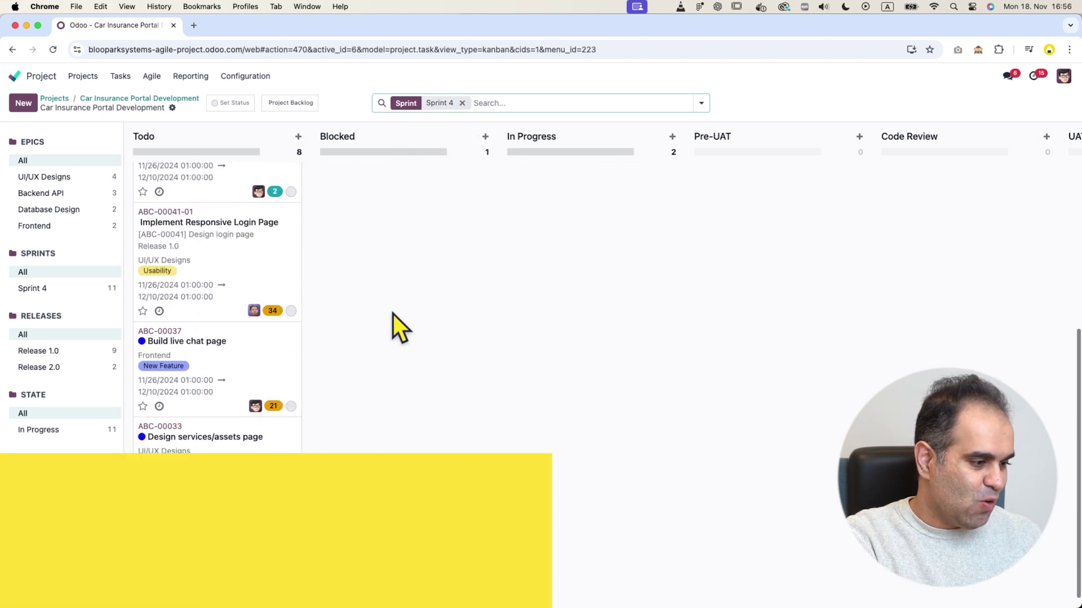
scroll(393, 314, up, 5)
scroll(393, 314, up, 2)
scroll(394, 321, right, 5)
scroll(399, 326, left, 5)
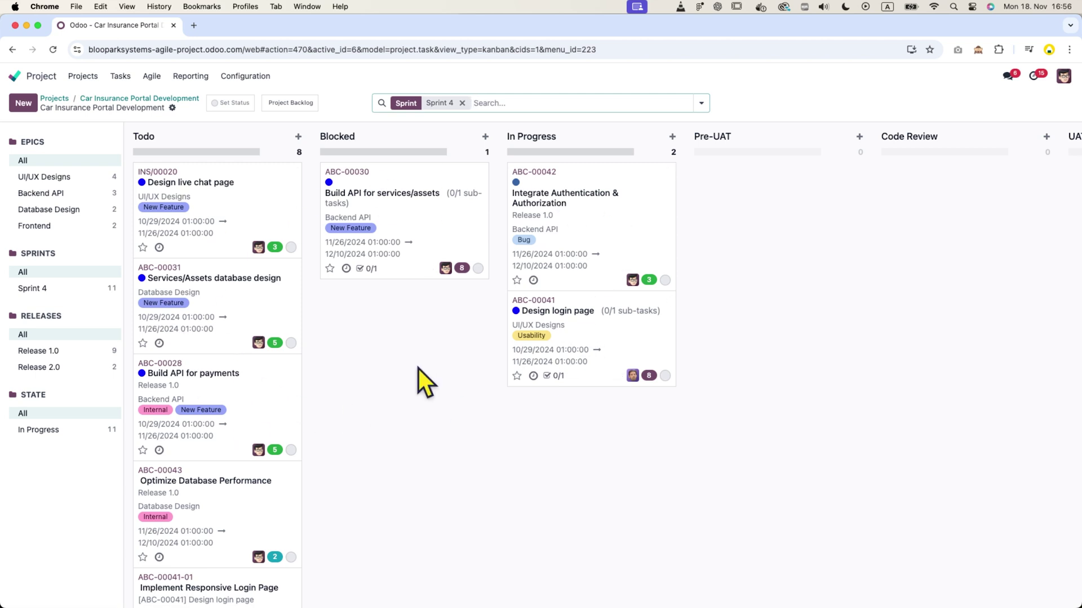
click(169, 100)
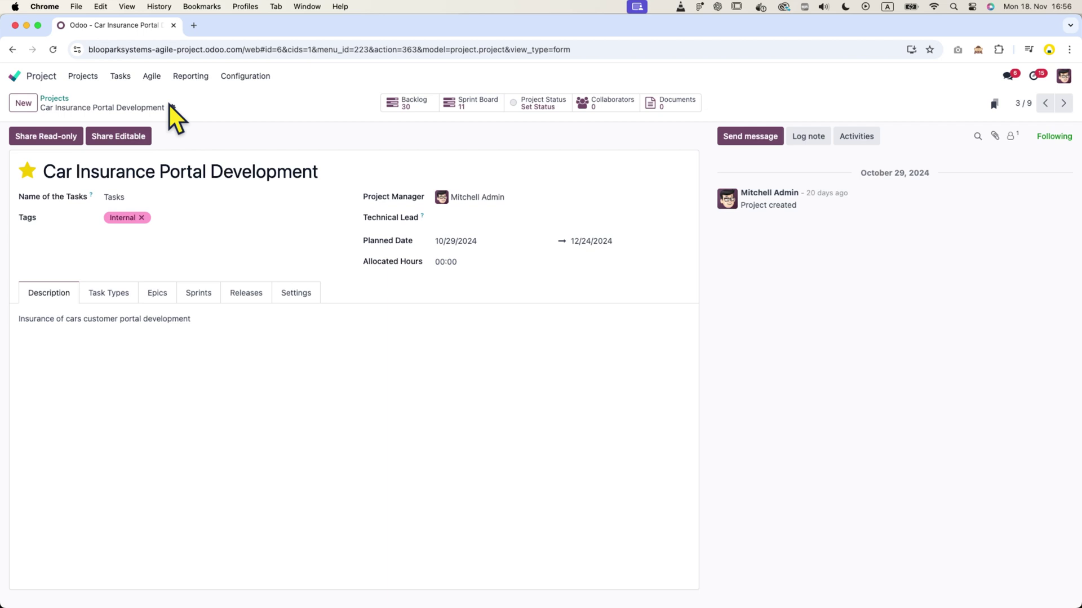
click(465, 107)
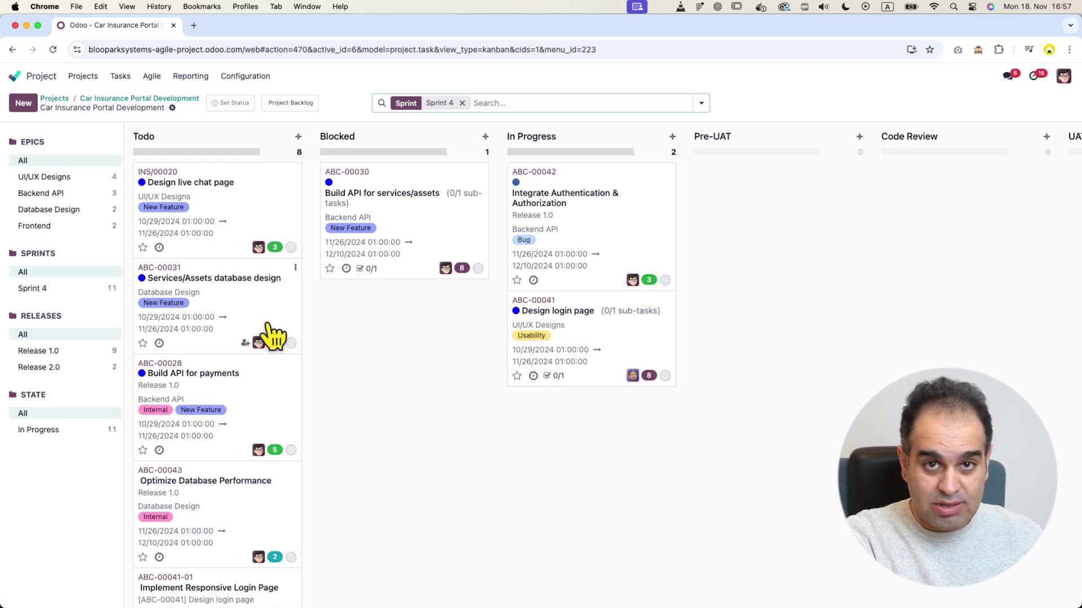
Move ABC-00031 to In Progress, ABC-00043 to Pre-UAT and ABC-00028 to Done
drag(268, 329, 411, 333)
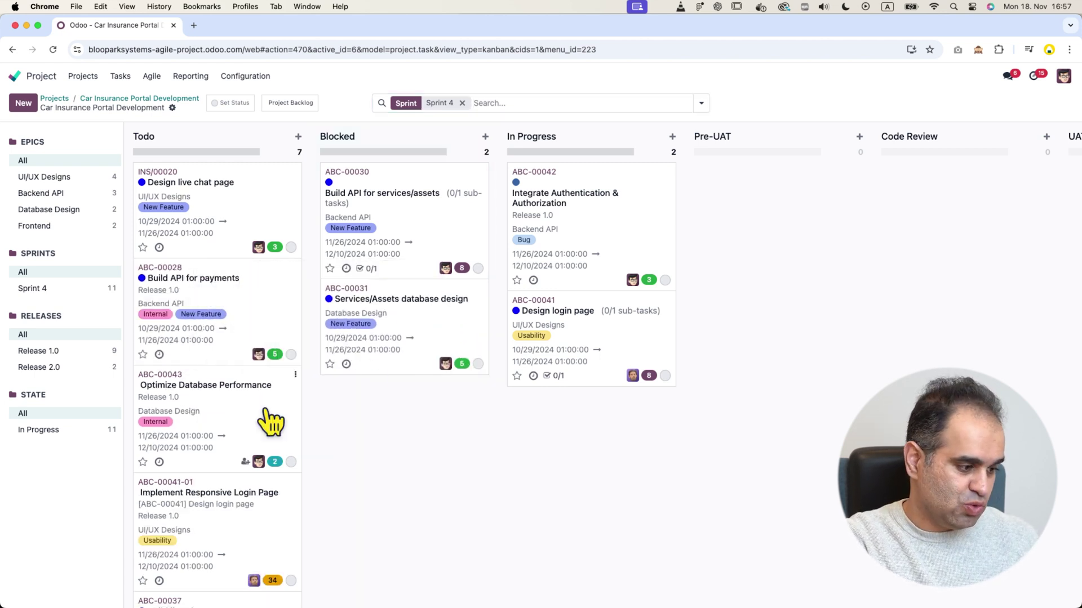
drag(278, 405, 600, 334)
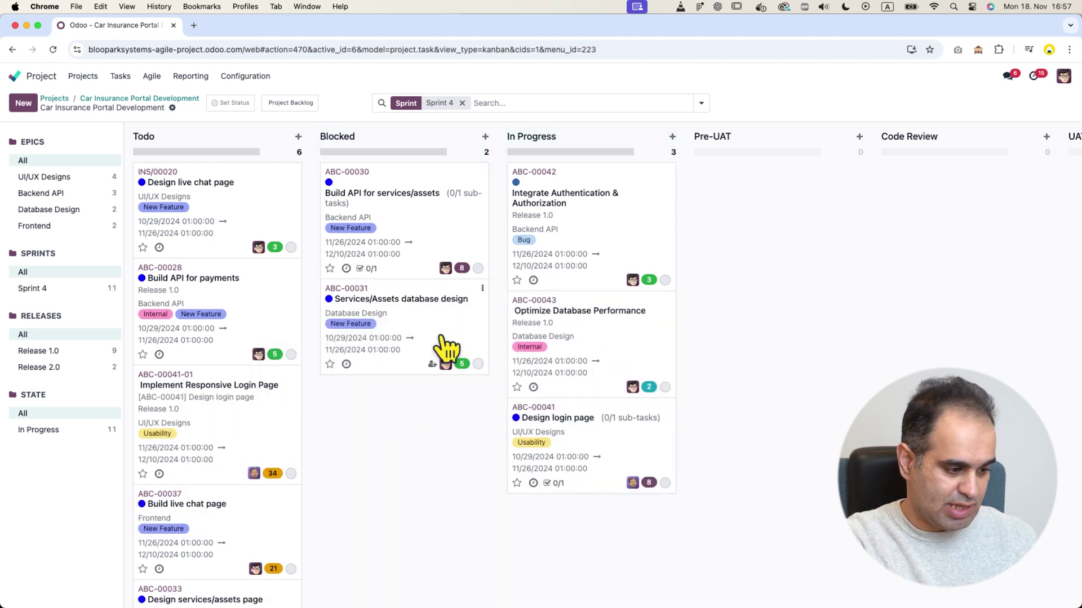
drag(447, 350, 598, 326)
drag(531, 462, 732, 310)
drag(263, 333, 935, 282)
scroll(902, 287, right, 6)
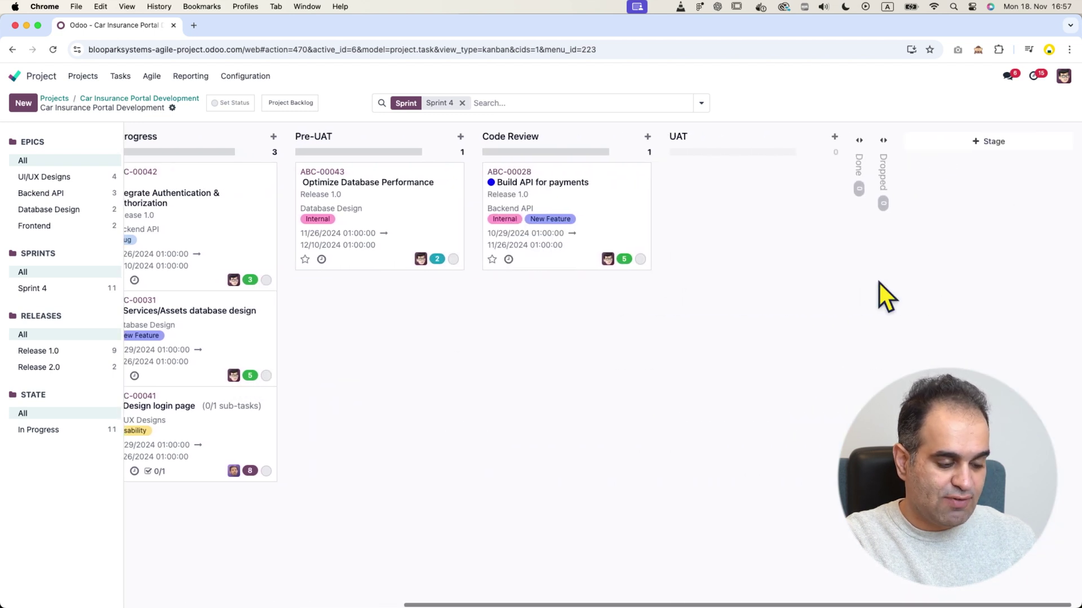
drag(587, 254, 854, 229)
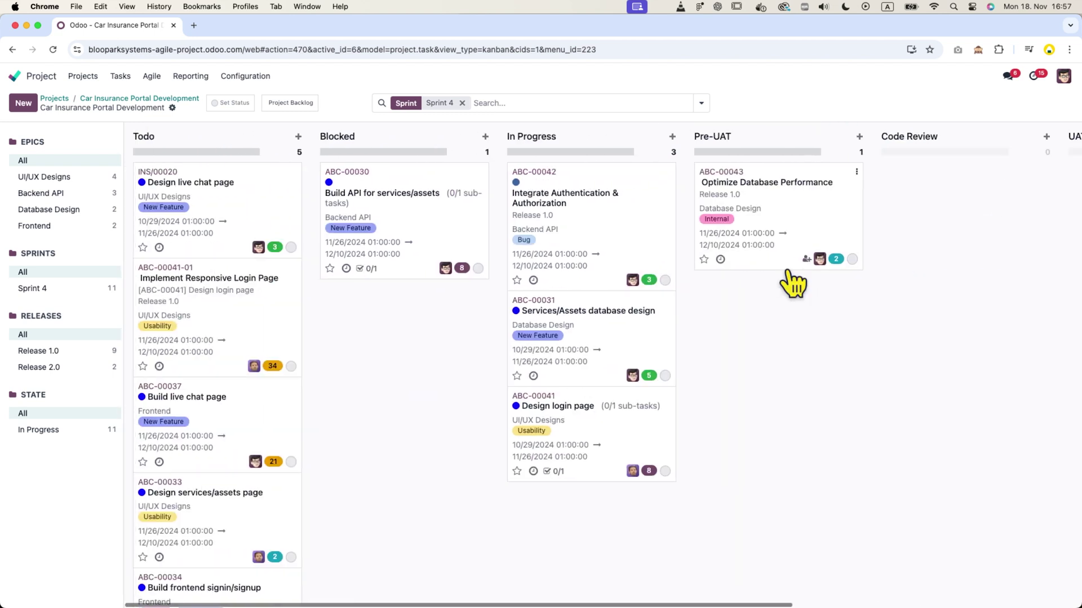
Reassign task ABC-00042 from Sprint 4 to Sprint 5, save, and return to the board
click(623, 244)
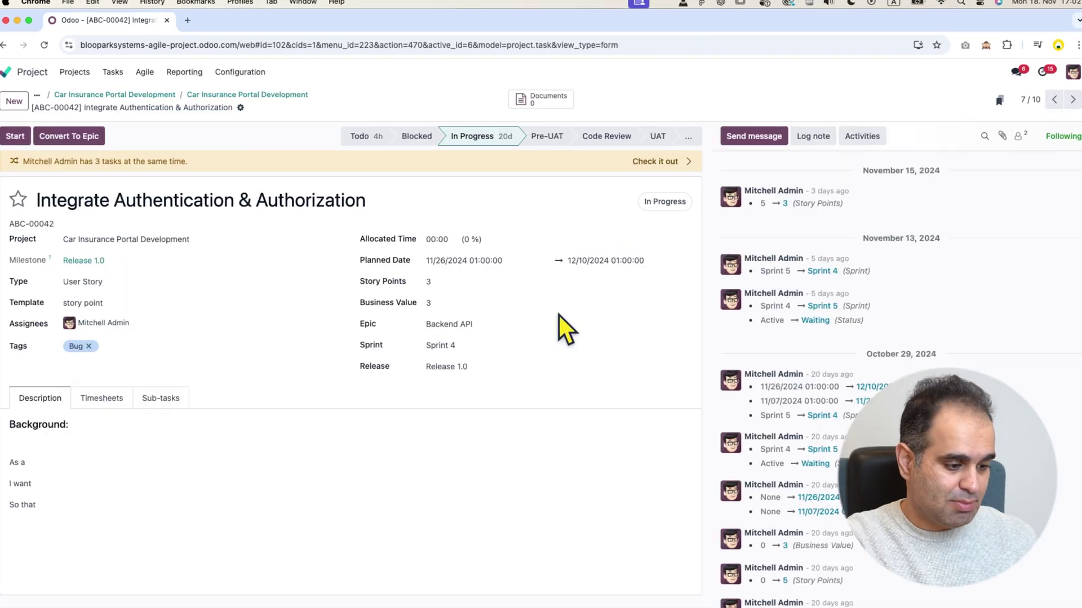
click(460, 355)
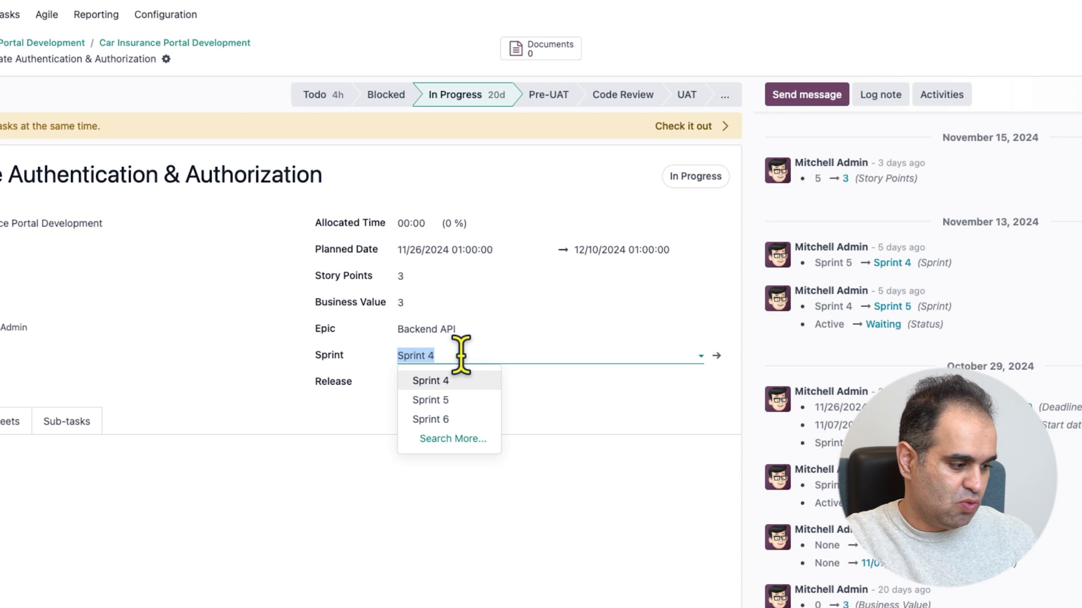
key(BackSpace)
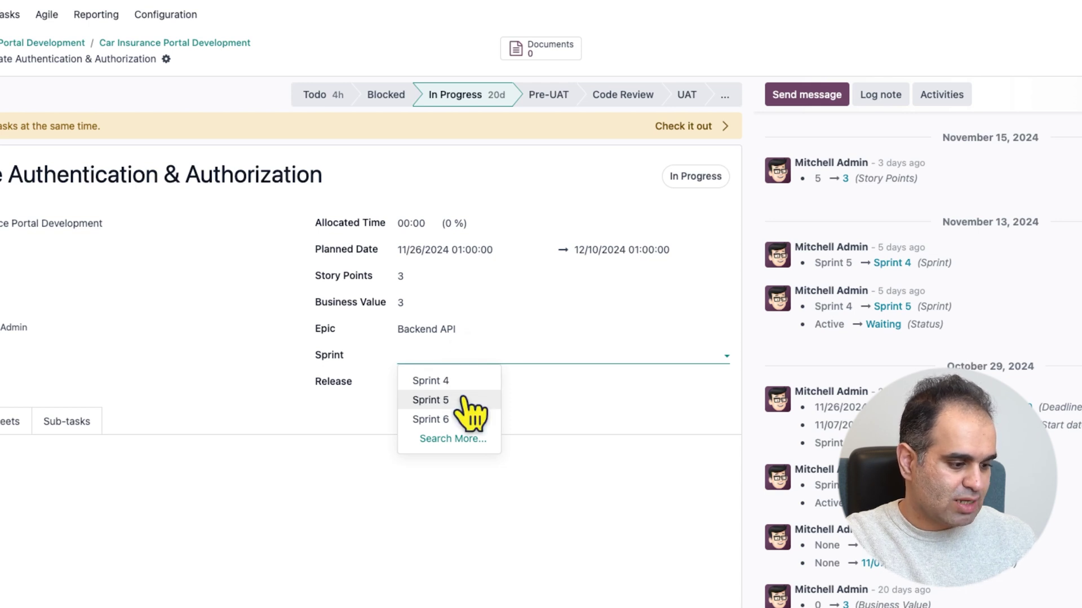
click(445, 400)
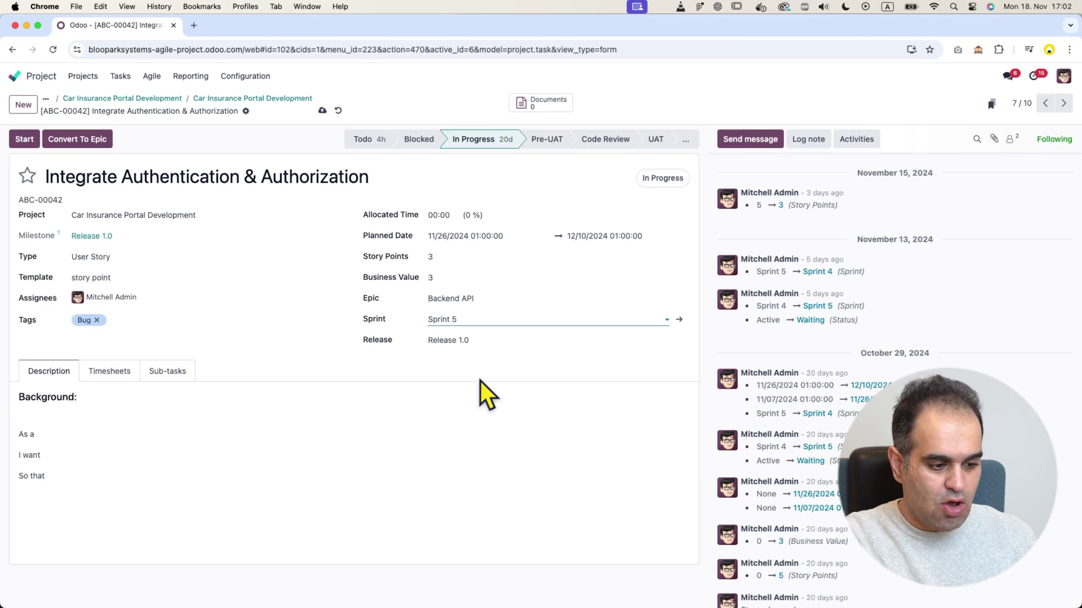
click(322, 111)
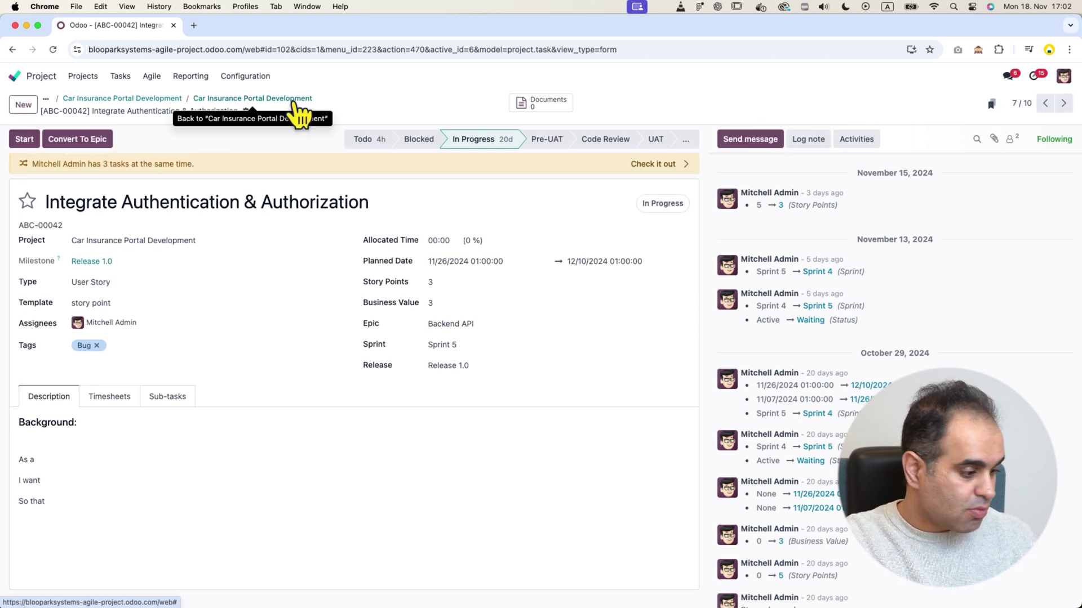
click(297, 99)
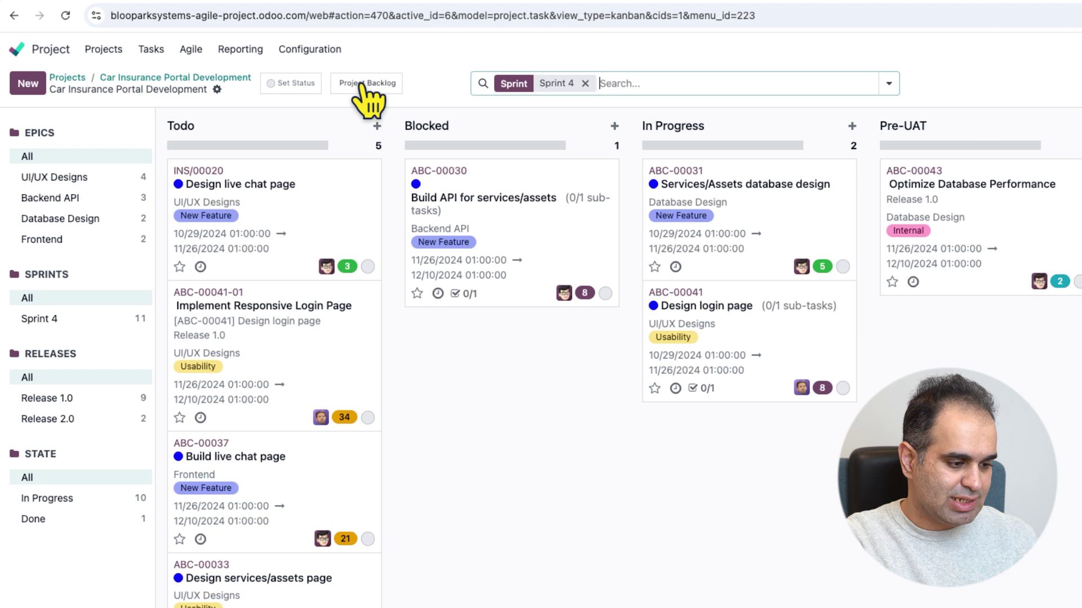
Open the Project Backlog ungrouped and filter it to Sprint 6 tasks
click(364, 85)
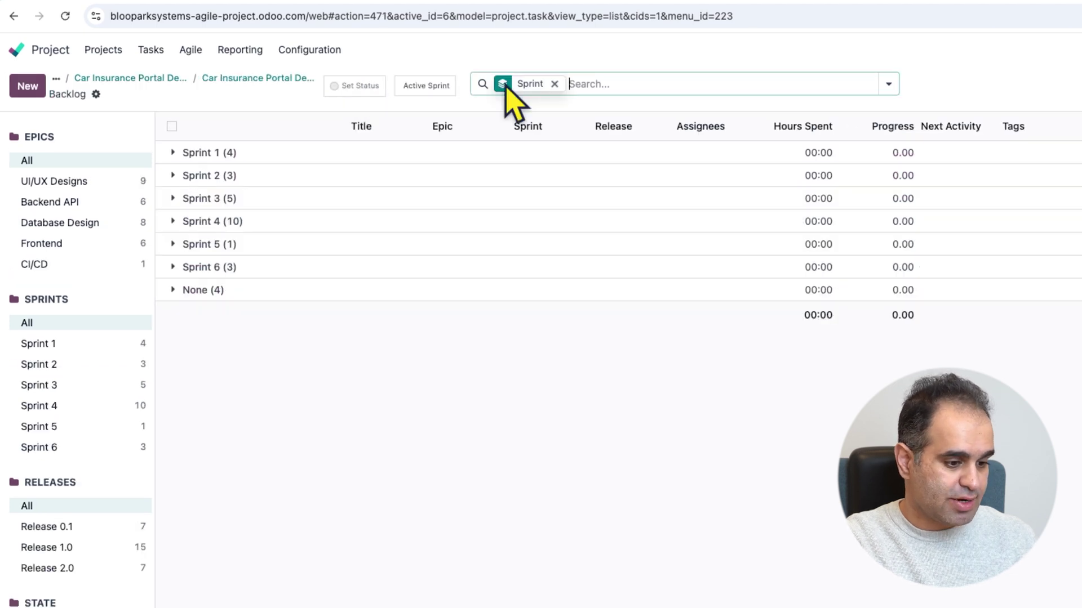
click(554, 84)
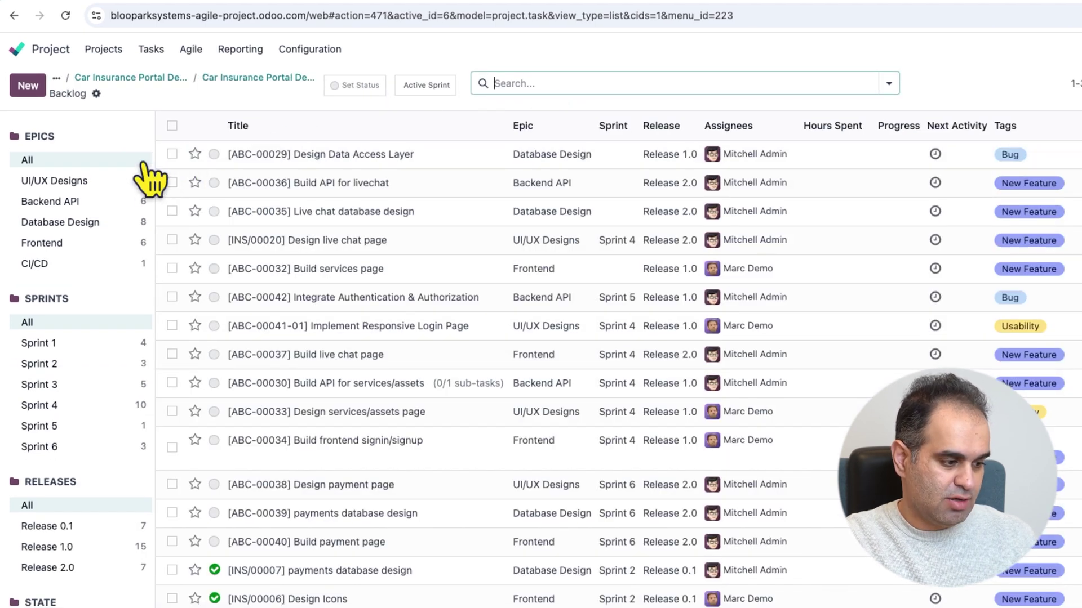
click(107, 183)
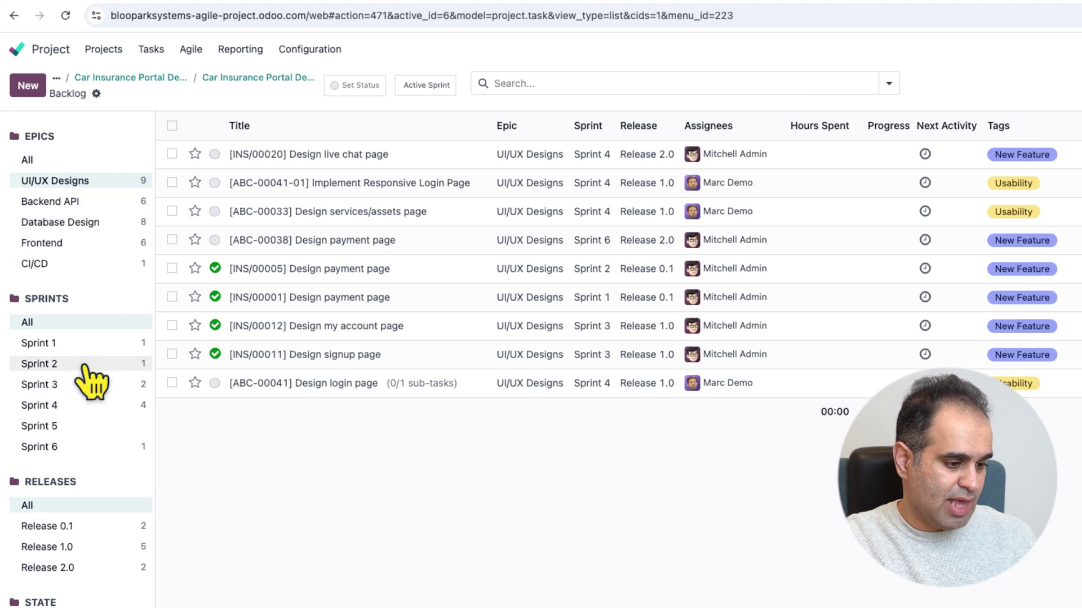
click(84, 384)
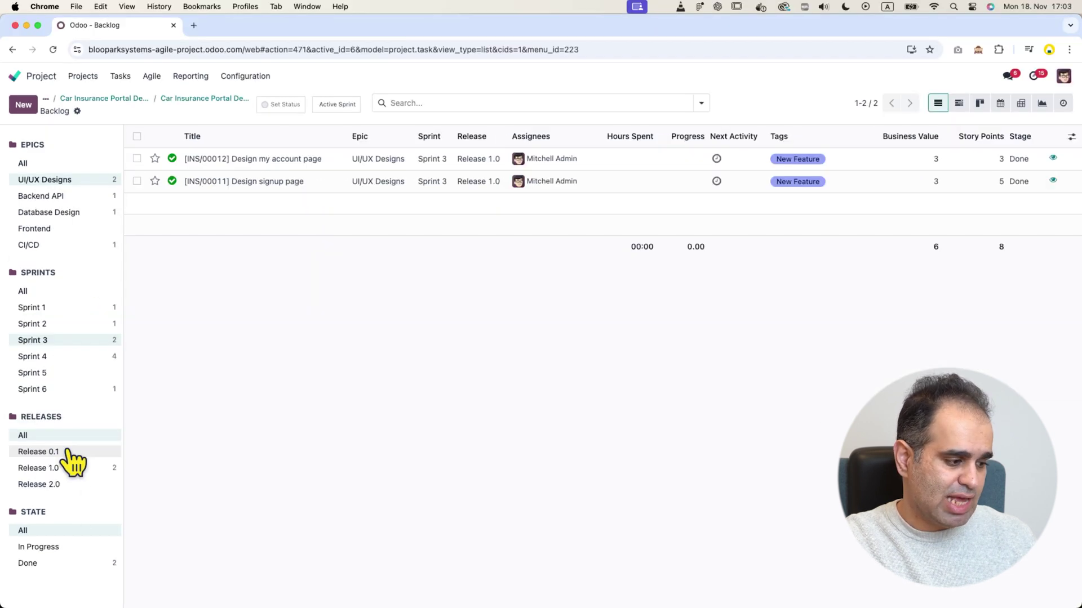
click(83, 547)
click(79, 548)
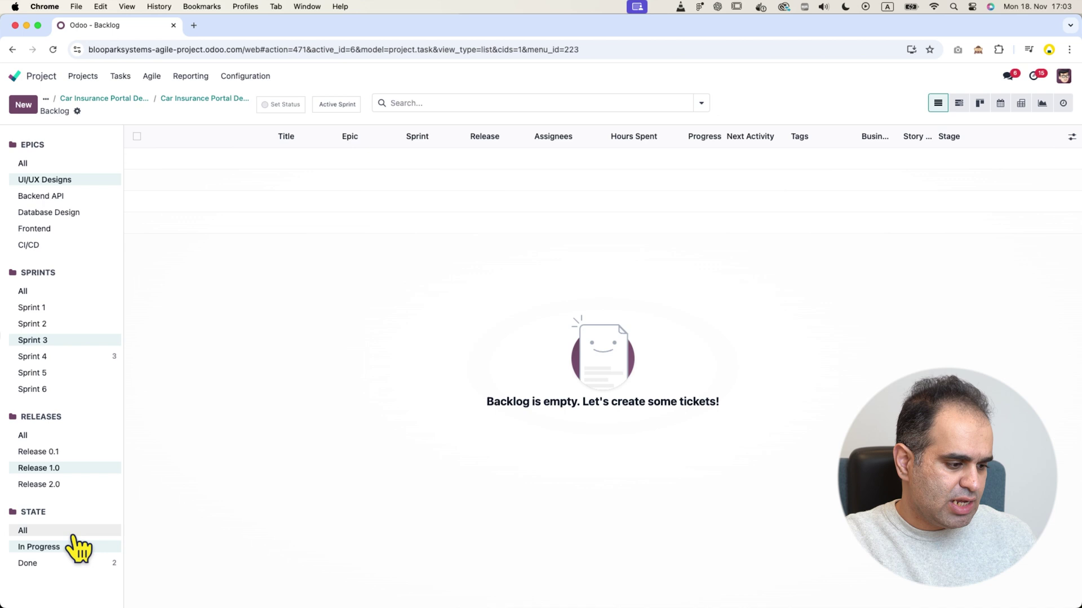
click(82, 293)
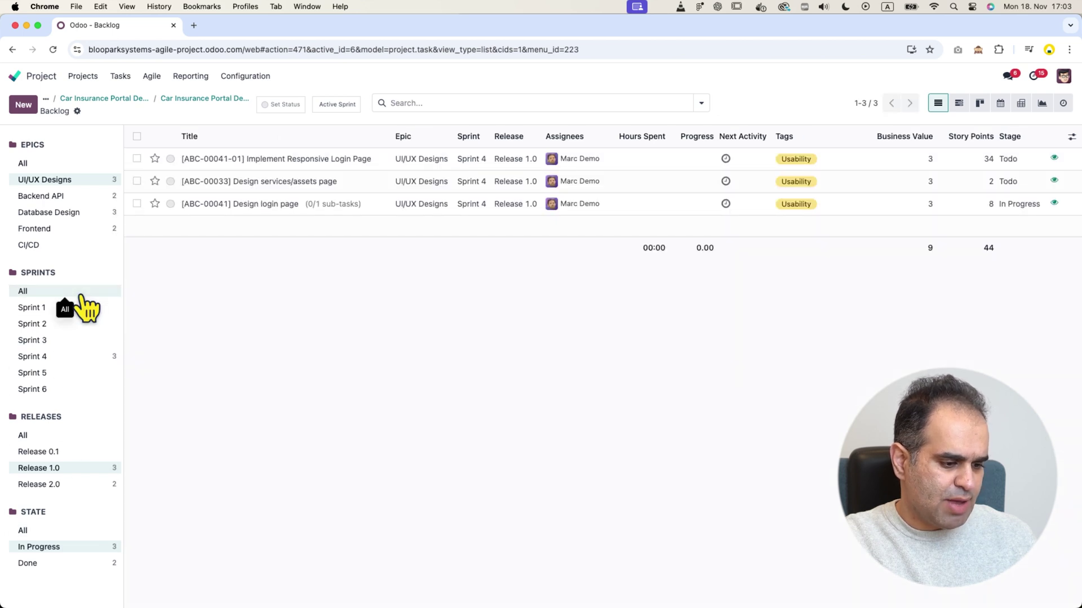
click(79, 388)
click(81, 163)
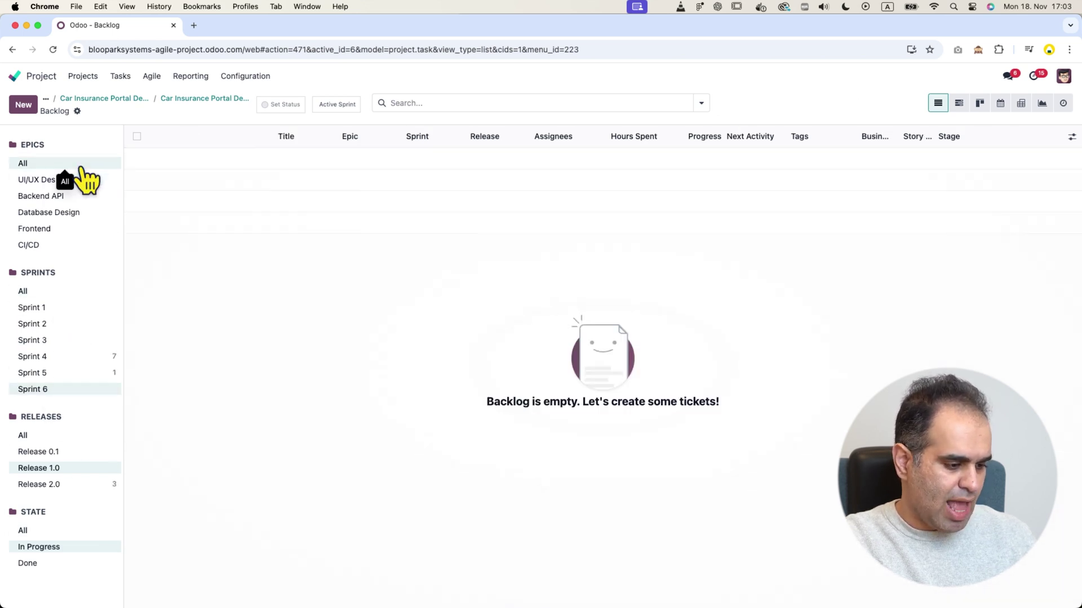
click(84, 435)
Change the sprint of ABC-00039 (payments database design) from Sprint 6 to Sprint 4
click(137, 180)
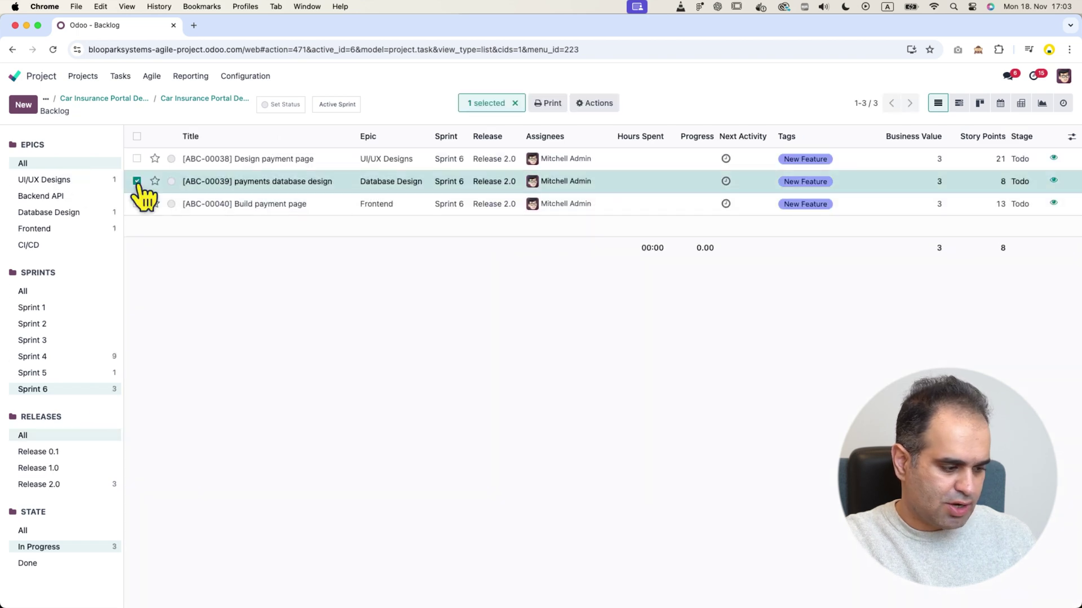
click(450, 181)
click(447, 181)
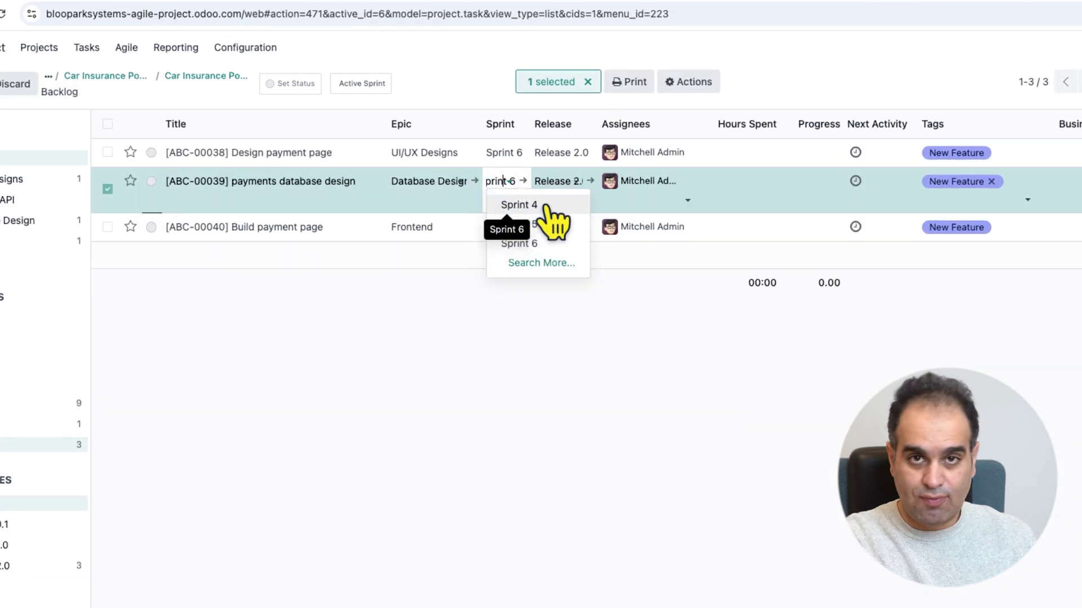
click(541, 205)
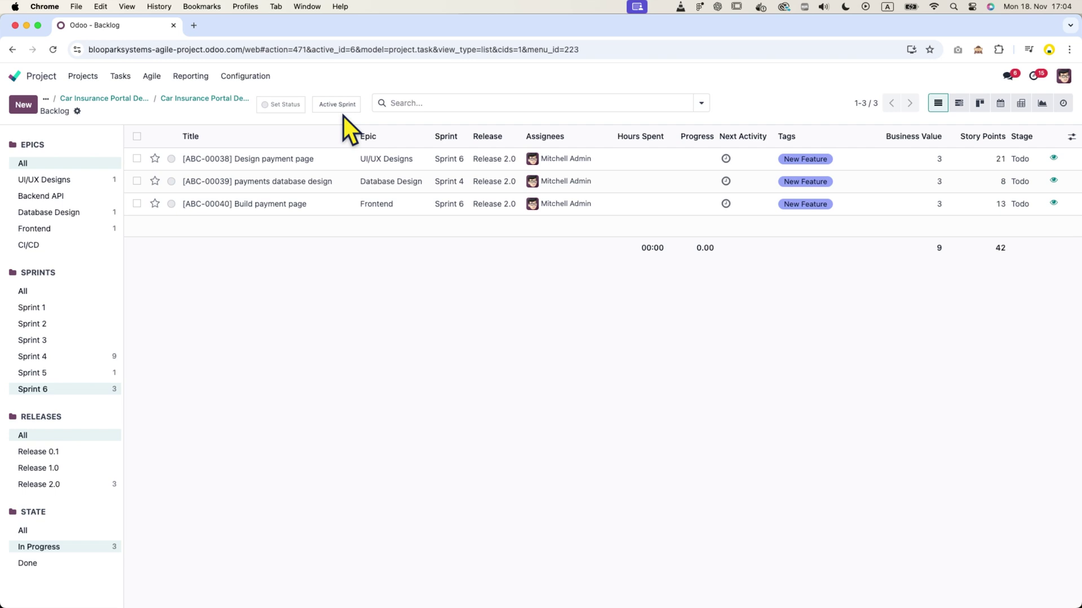
click(344, 107)
Star Sprint 4 tasks ABC-00033, ABC-00037 and ABC-00041-01 as high priority
scroll(296, 347, down, 3)
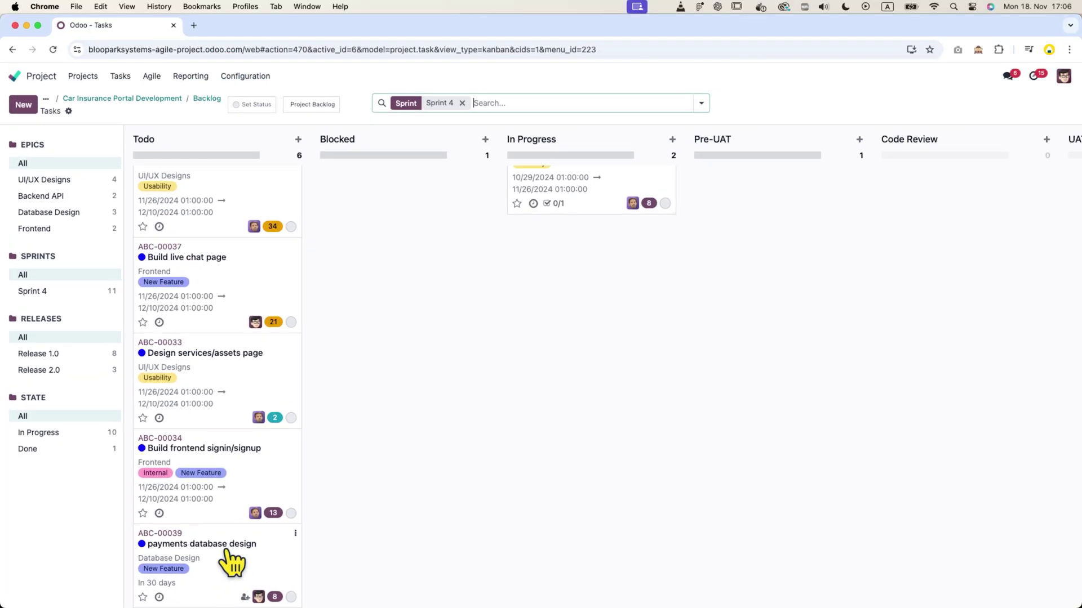
scroll(359, 429, up, 5)
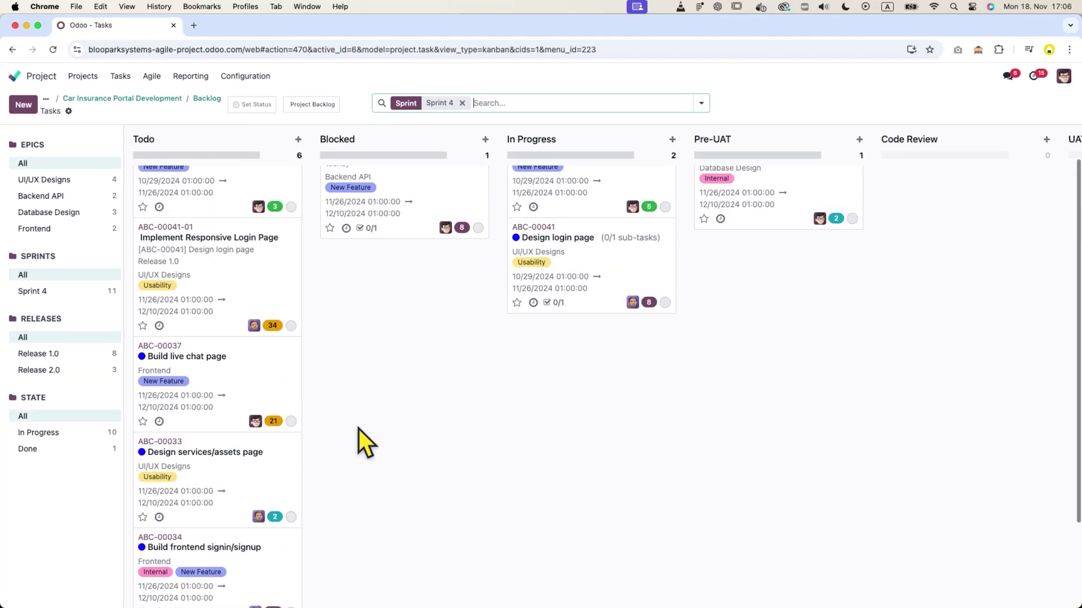
click(143, 561)
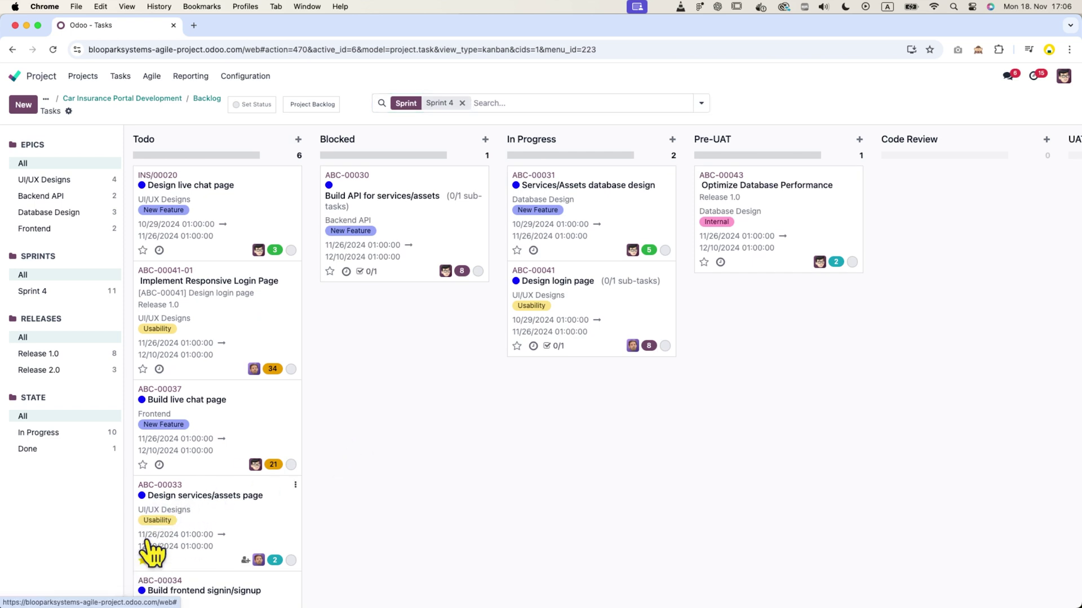
click(143, 466)
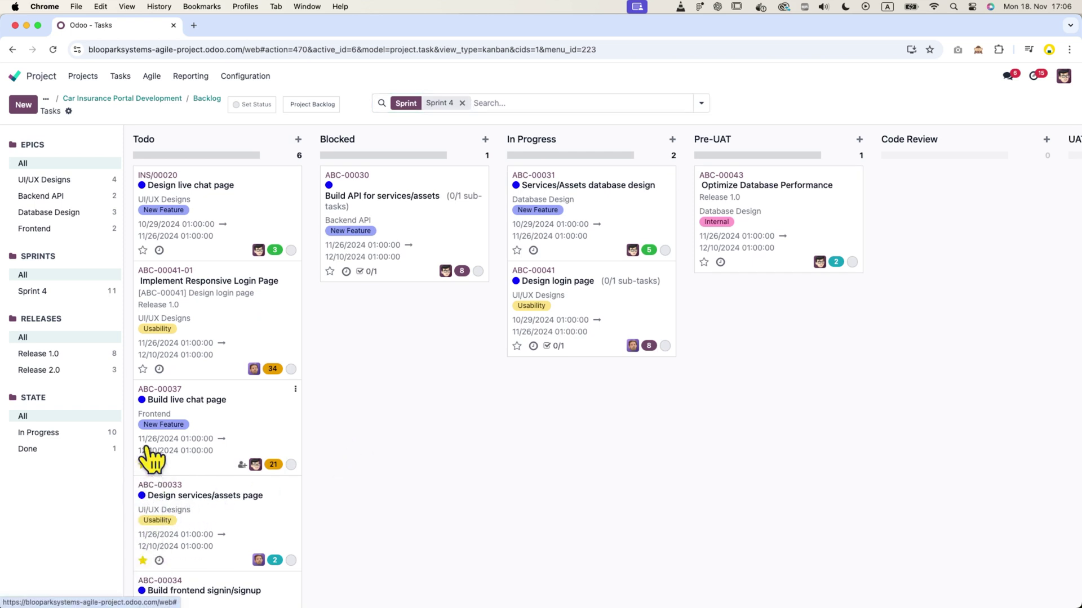
click(143, 370)
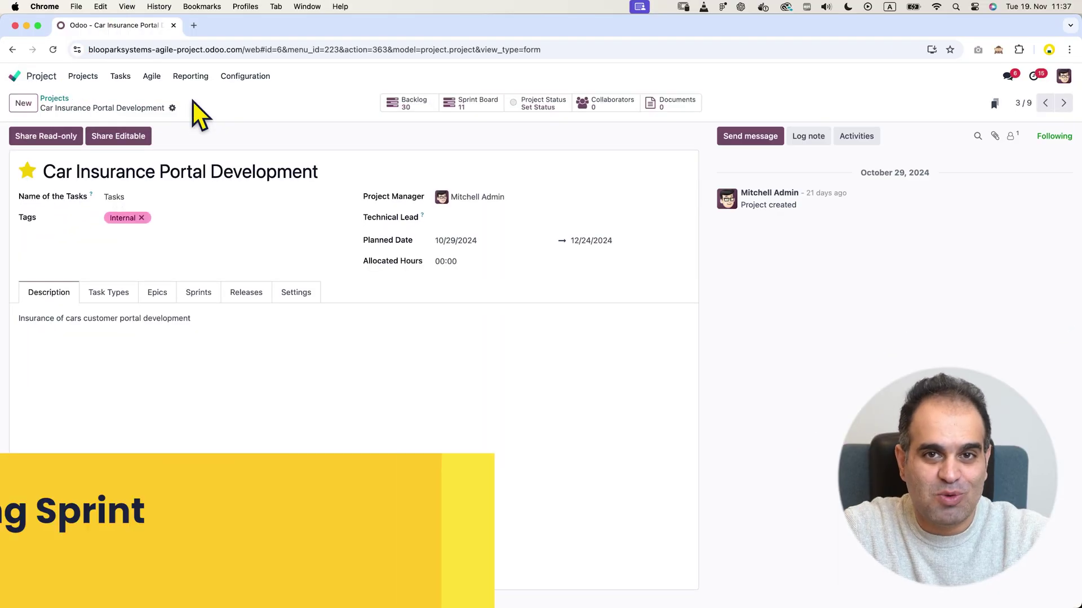
Paste the prepared went-well, didn't-go-well and improvement notes into Sprint 4's Retrospective tab
click(198, 292)
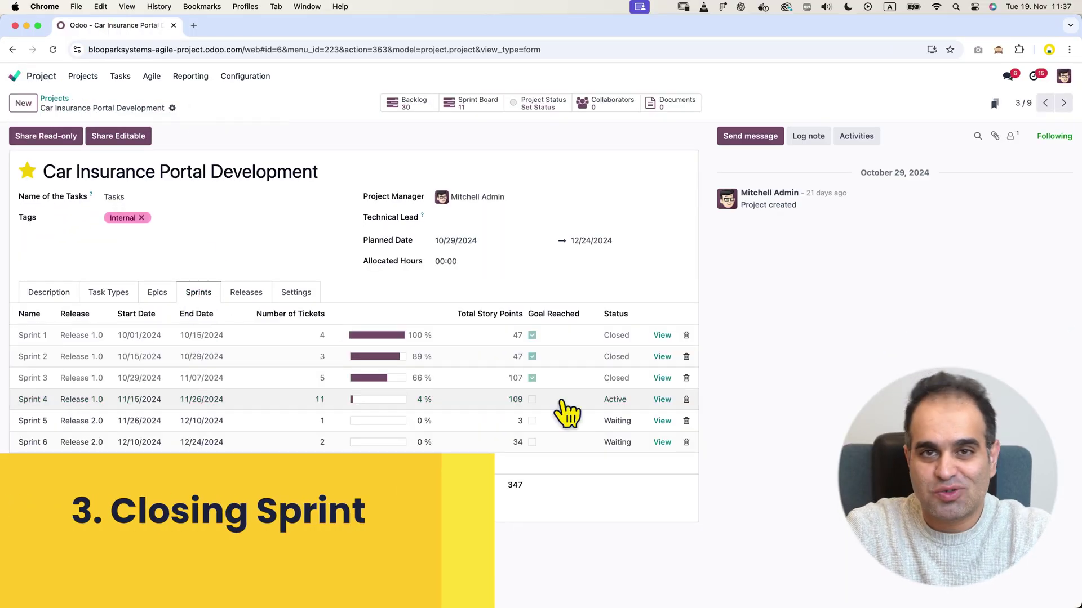
click(664, 401)
click(122, 306)
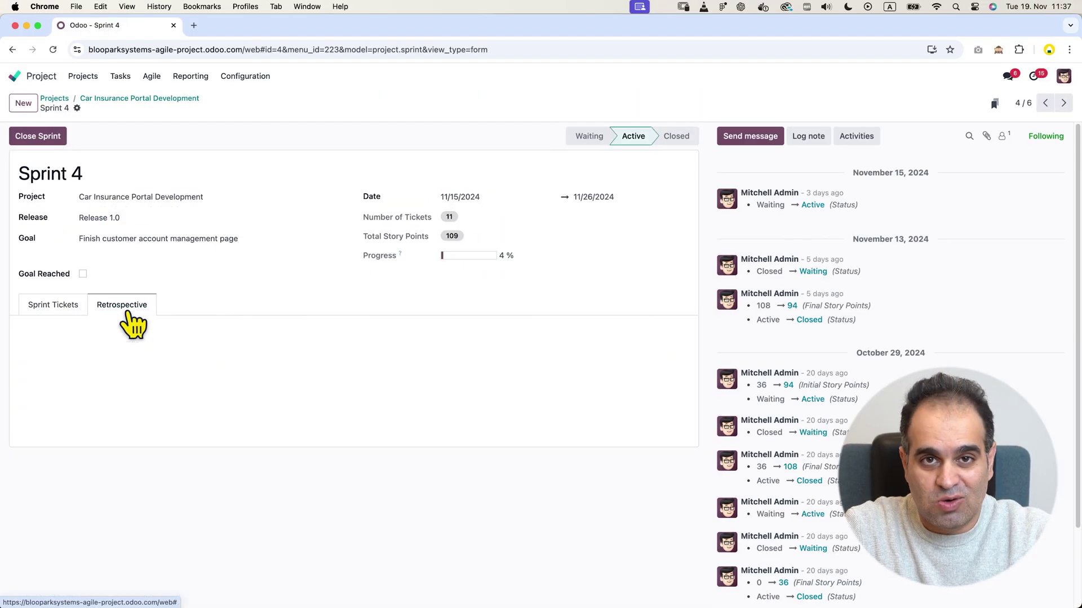
click(89, 332)
key(super+v)
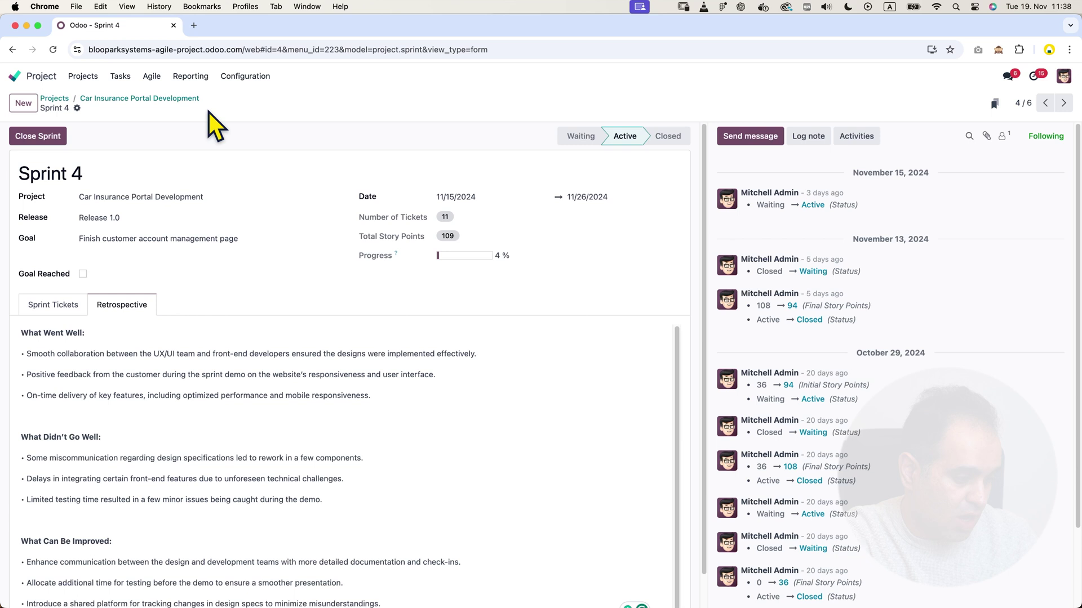
click(194, 99)
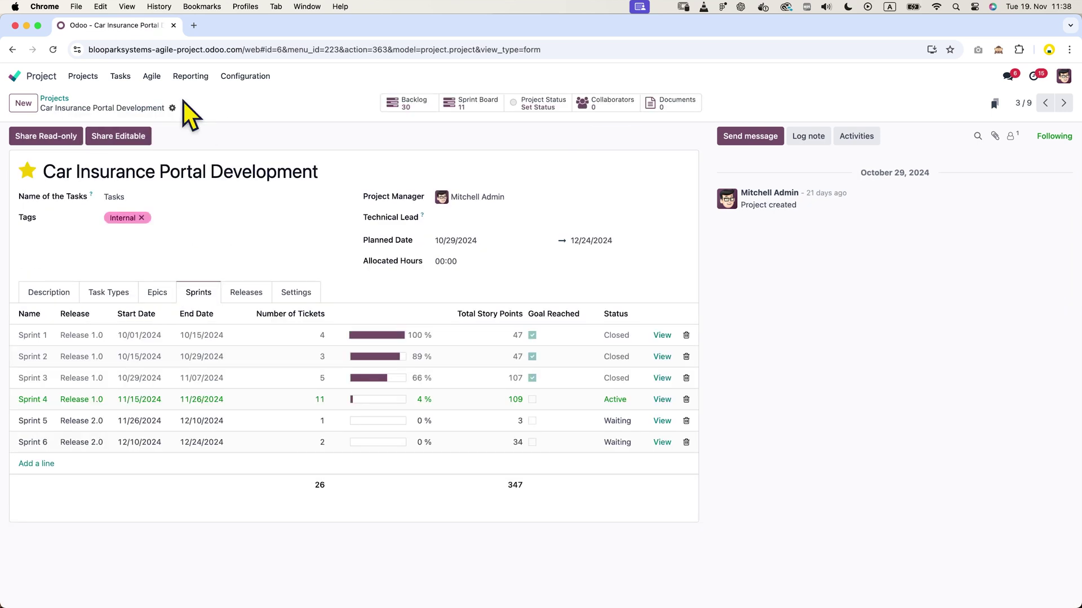
Move five finished tasks to Done, including database design, API, login page, and ABC-00033
click(474, 105)
scroll(707, 346, right, 2)
scroll(706, 346, right, 4)
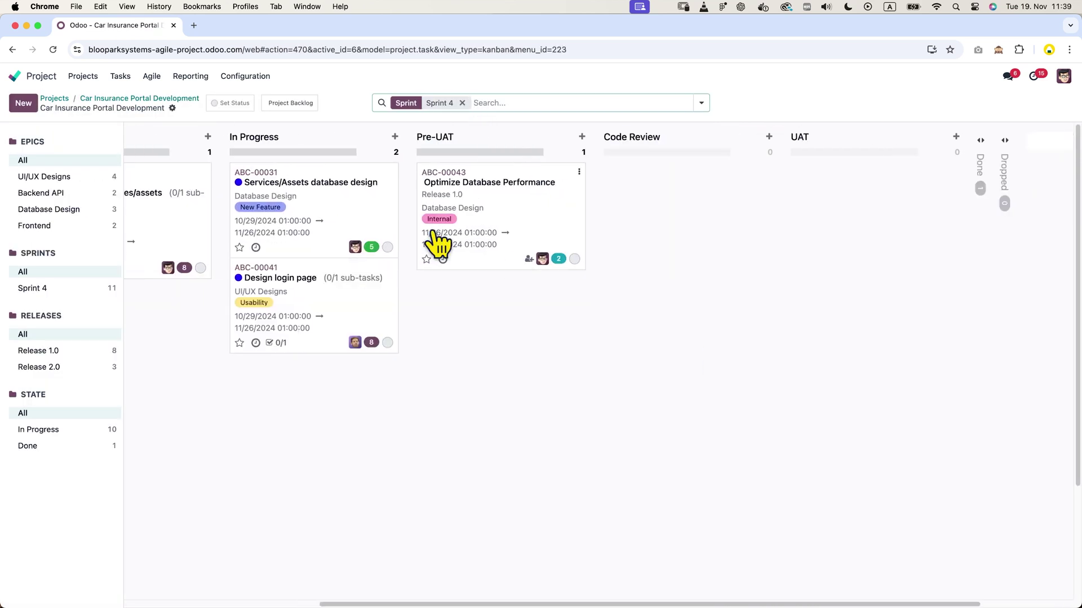
drag(304, 203, 978, 219)
drag(185, 197, 855, 225)
drag(253, 231, 852, 225)
drag(360, 191, 856, 225)
scroll(531, 294, left, 7)
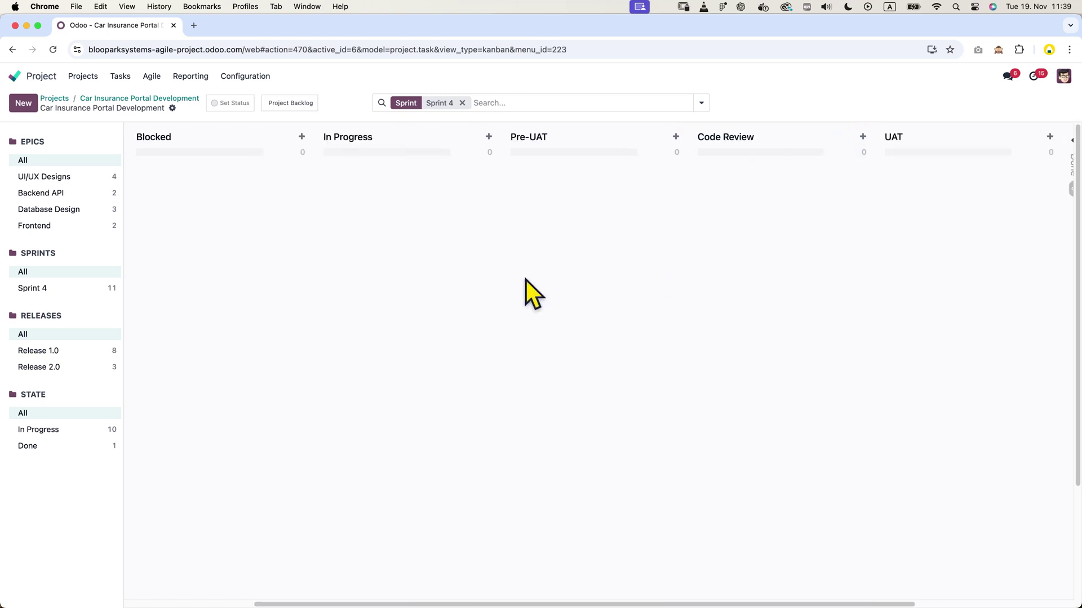
drag(210, 209, 1017, 349)
scroll(488, 362, right, 5)
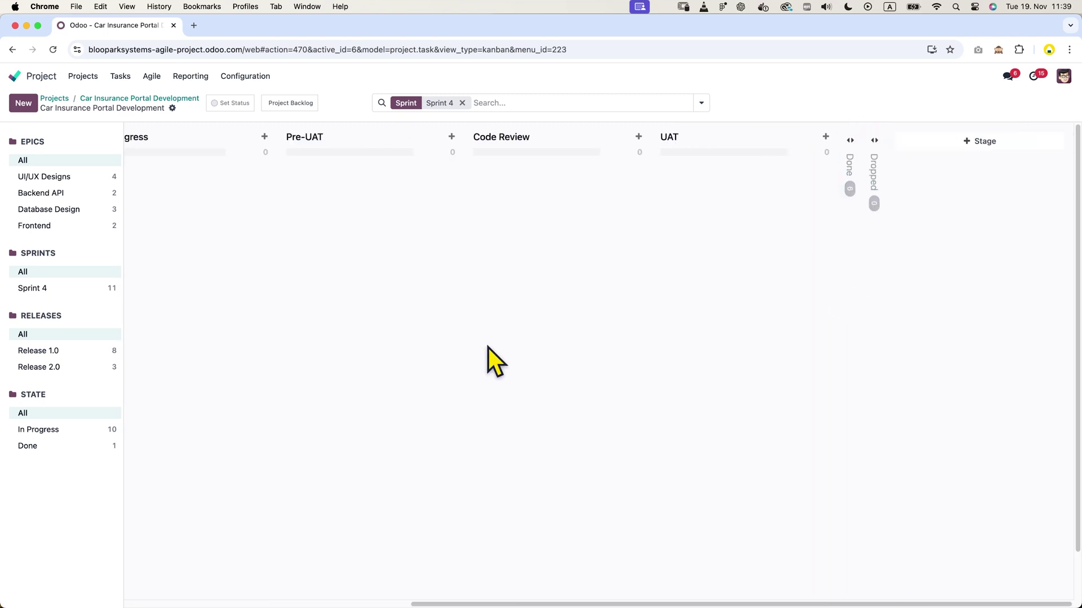
click(184, 102)
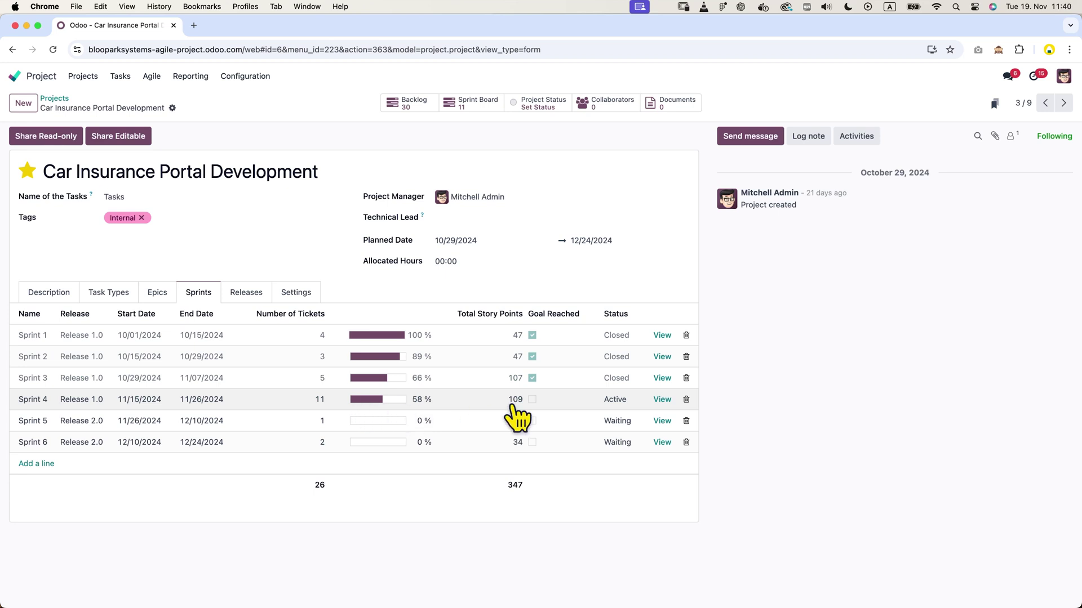
Tick Goal Reached on the Sprint 4 record and save it
click(662, 400)
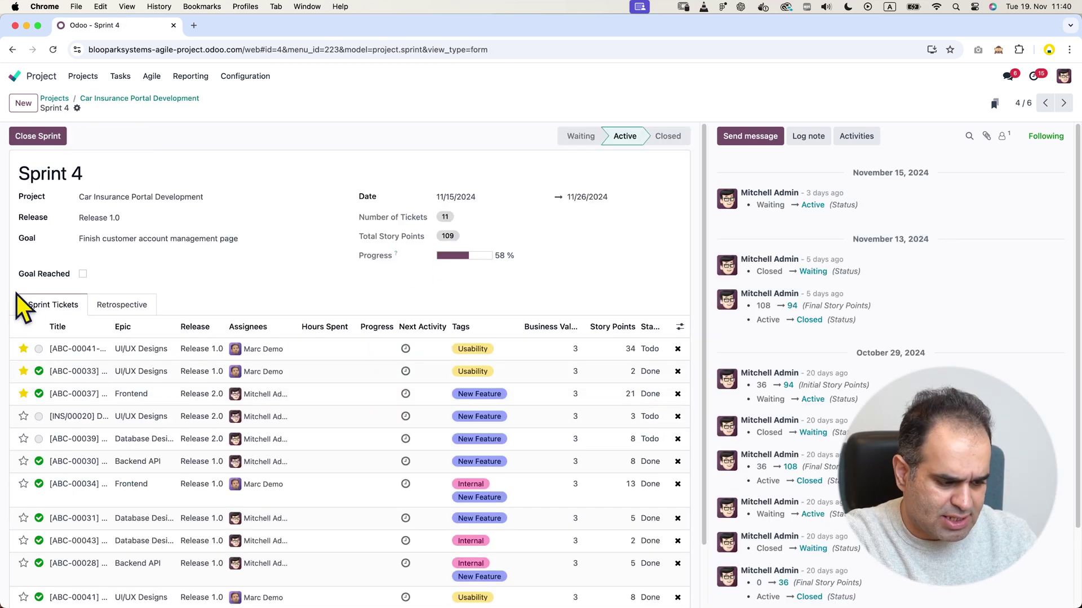
click(82, 274)
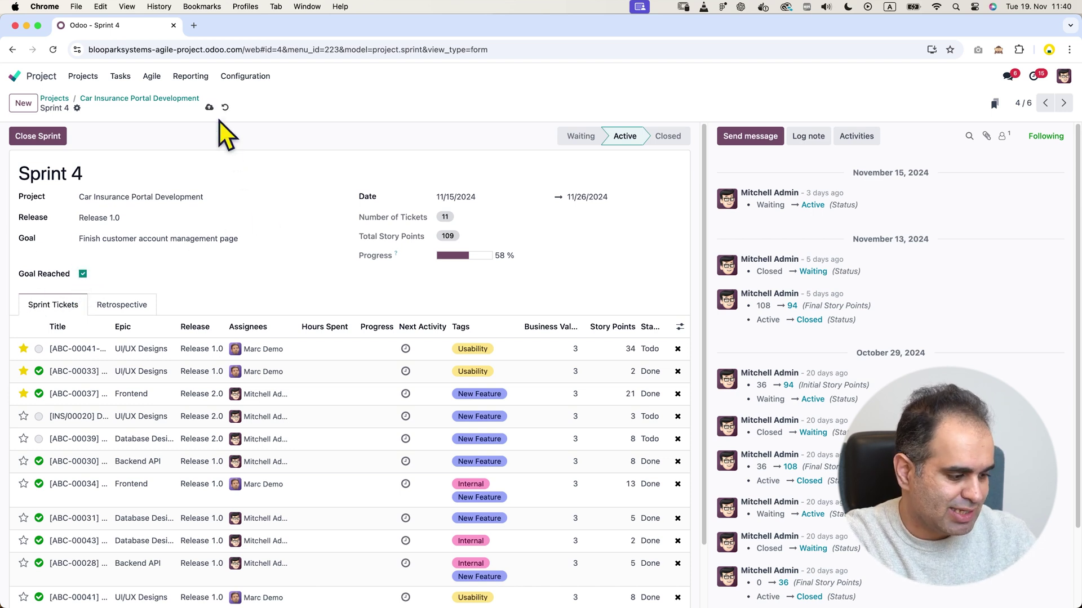
click(209, 107)
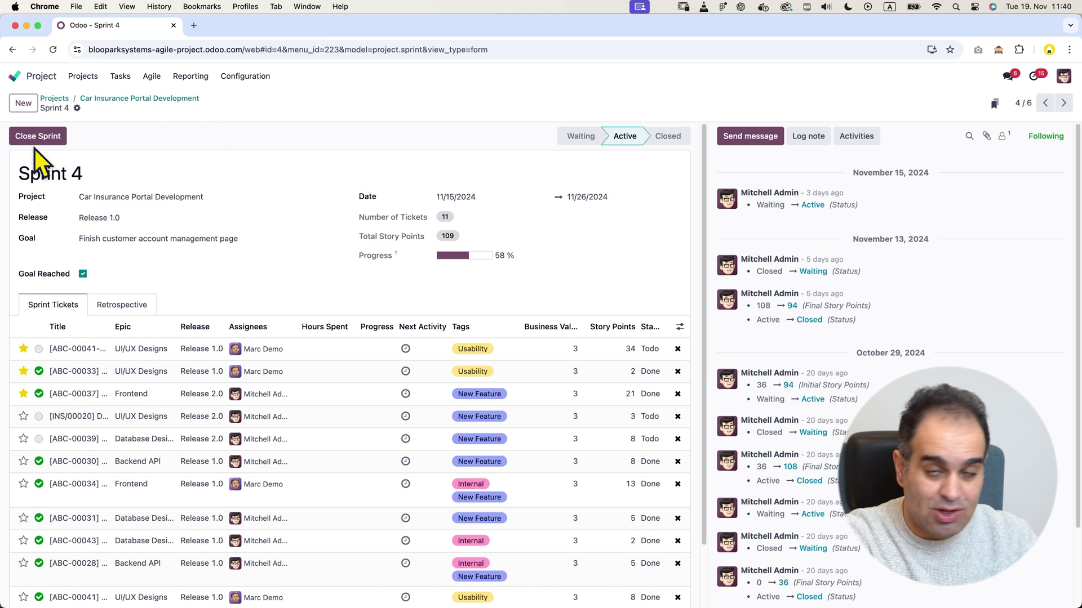
Close Sprint 4, sending its unfinished tickets to the upcoming Sprint 5
click(48, 141)
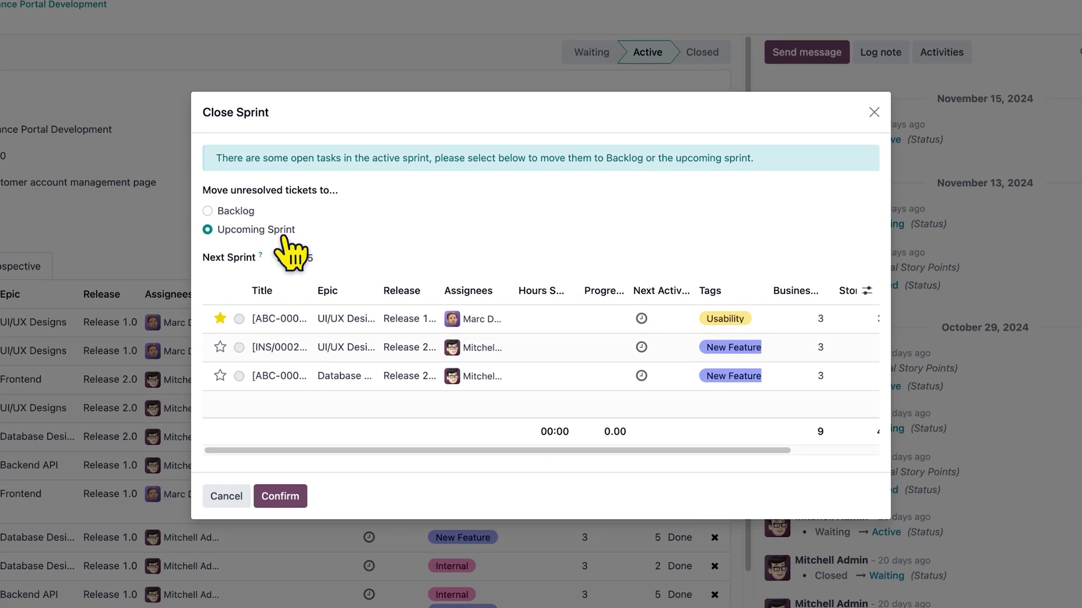
click(240, 212)
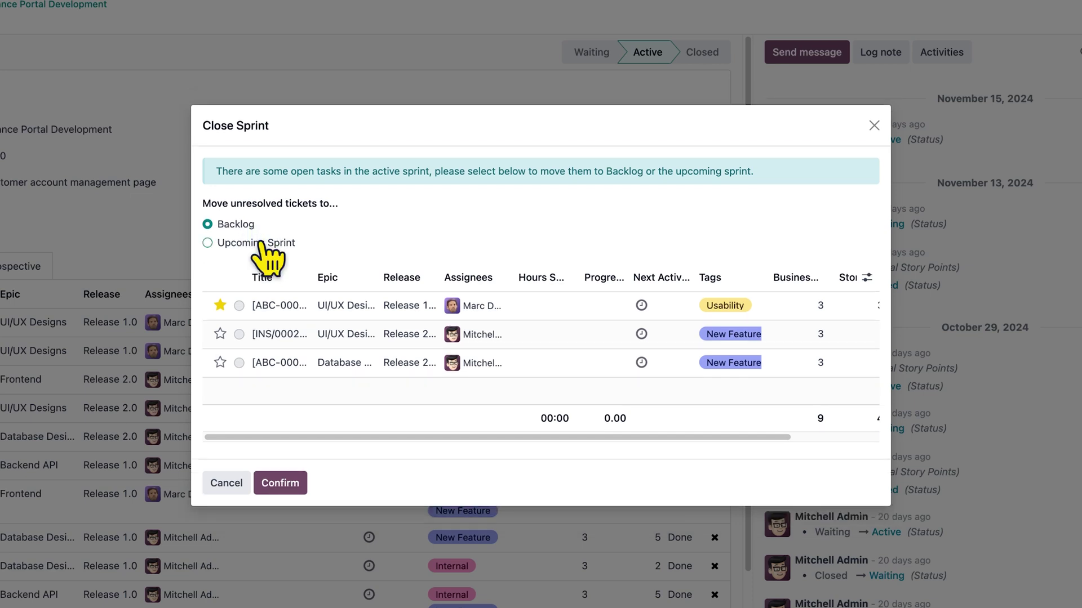
click(263, 231)
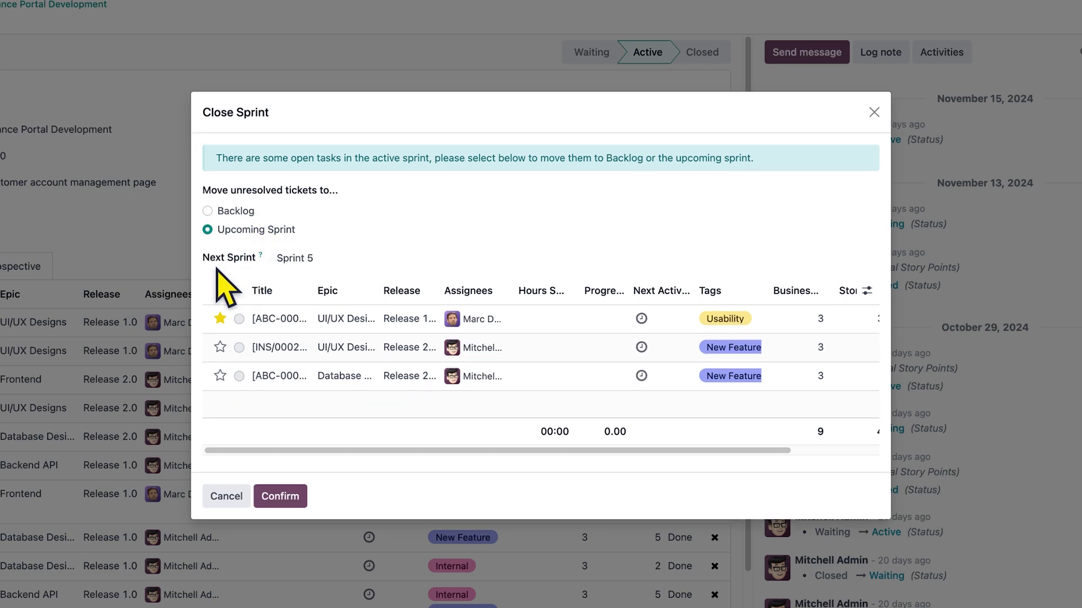
click(329, 257)
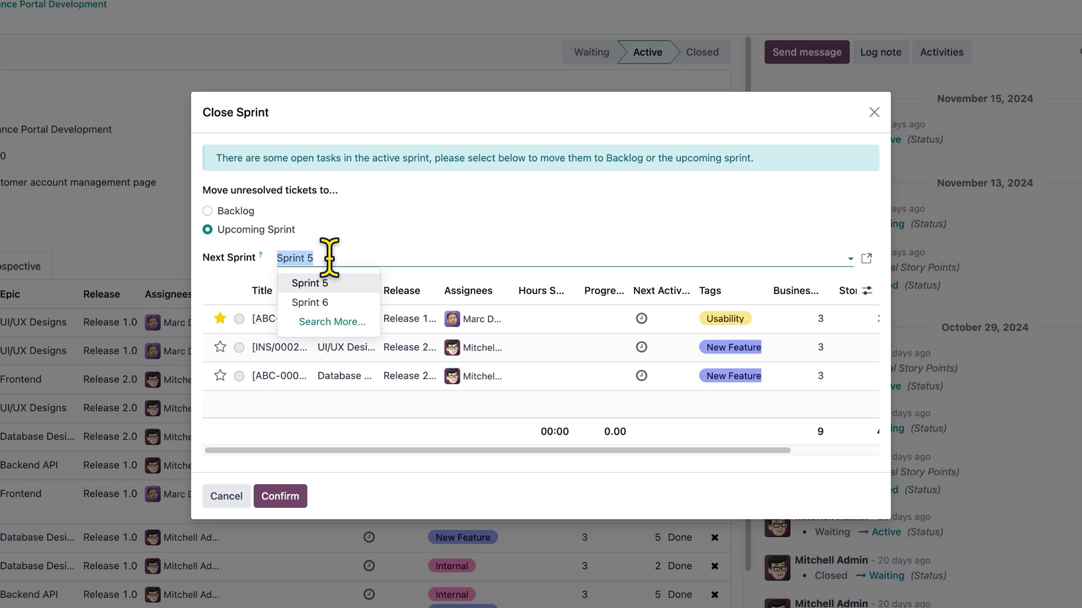
click(327, 282)
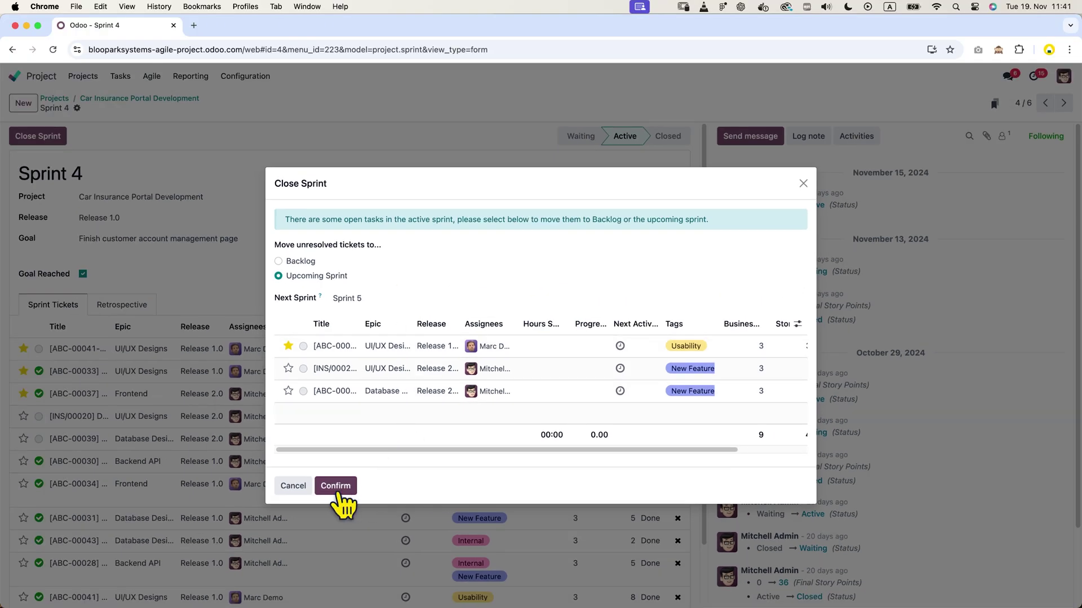
click(341, 490)
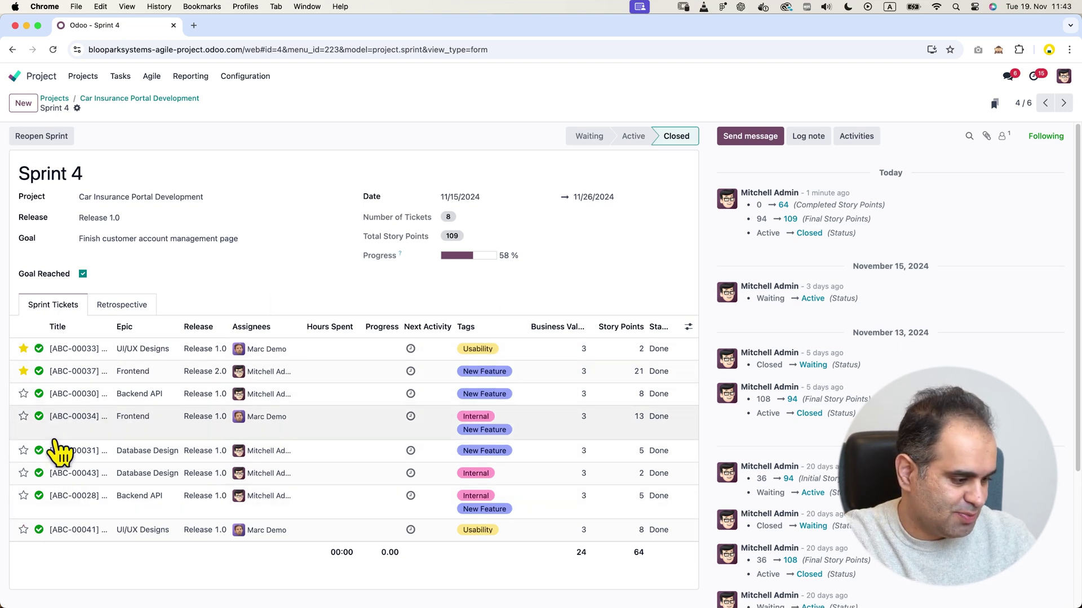
Return to the Car Insurance Portal Development sprint list
click(184, 102)
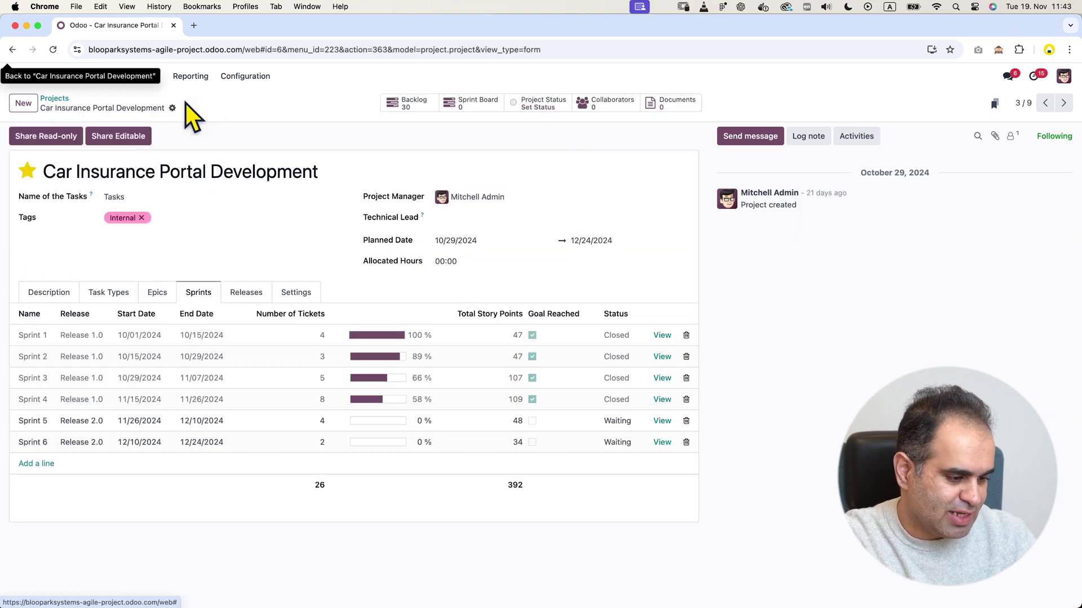
Open the Velocity Chart for Car Insurance Portal Development from the Projects overview
click(56, 97)
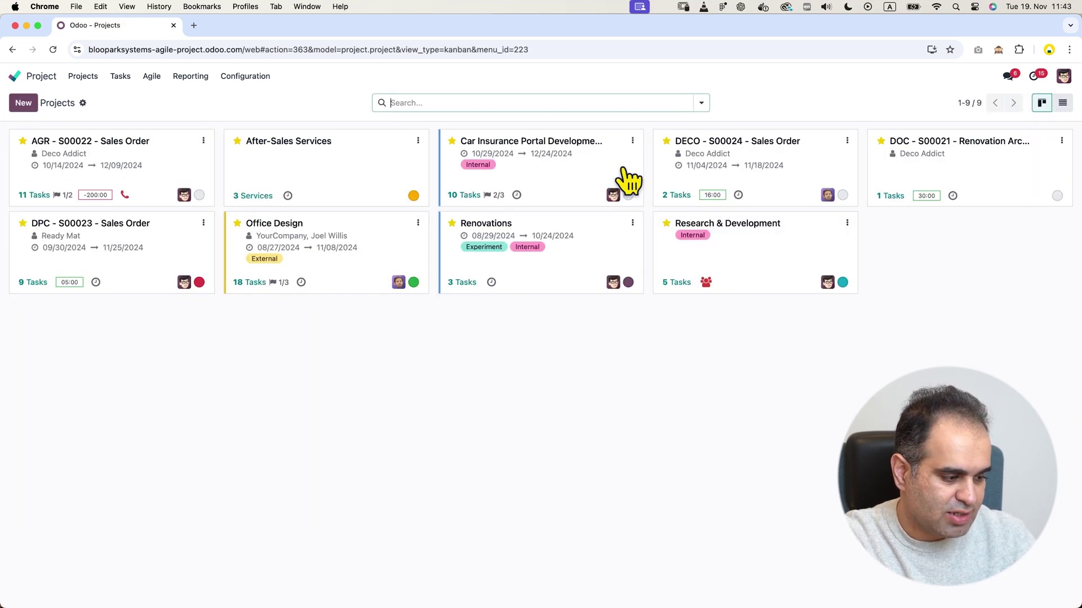
click(632, 141)
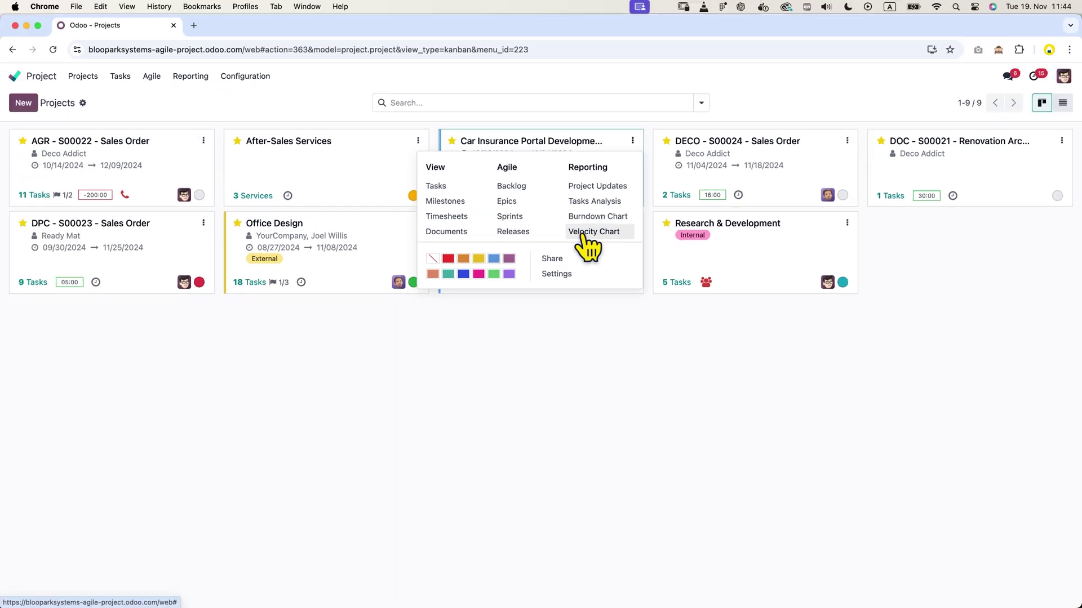
click(620, 278)
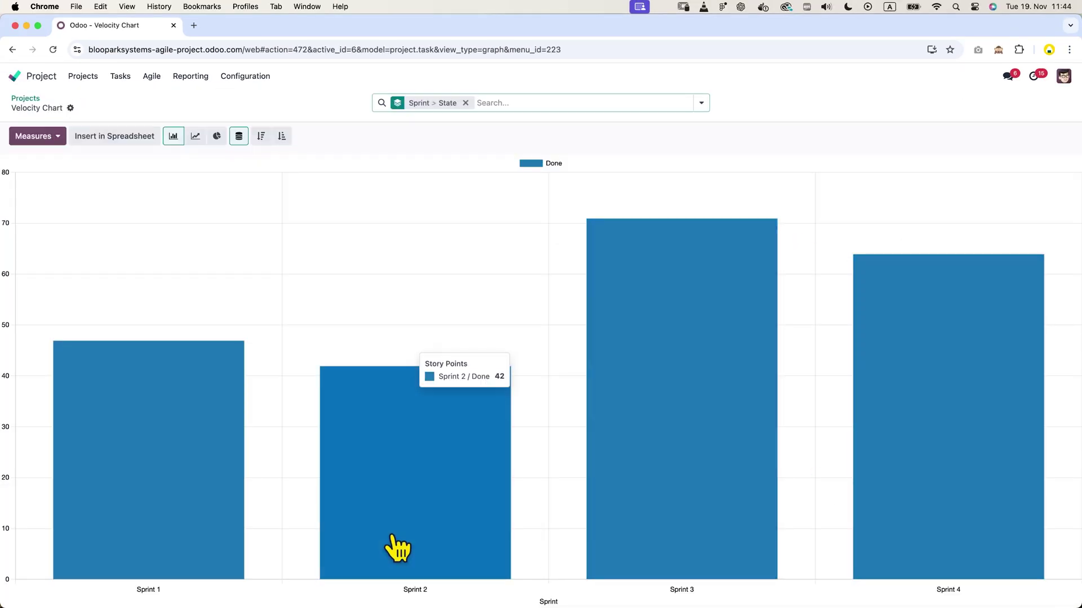